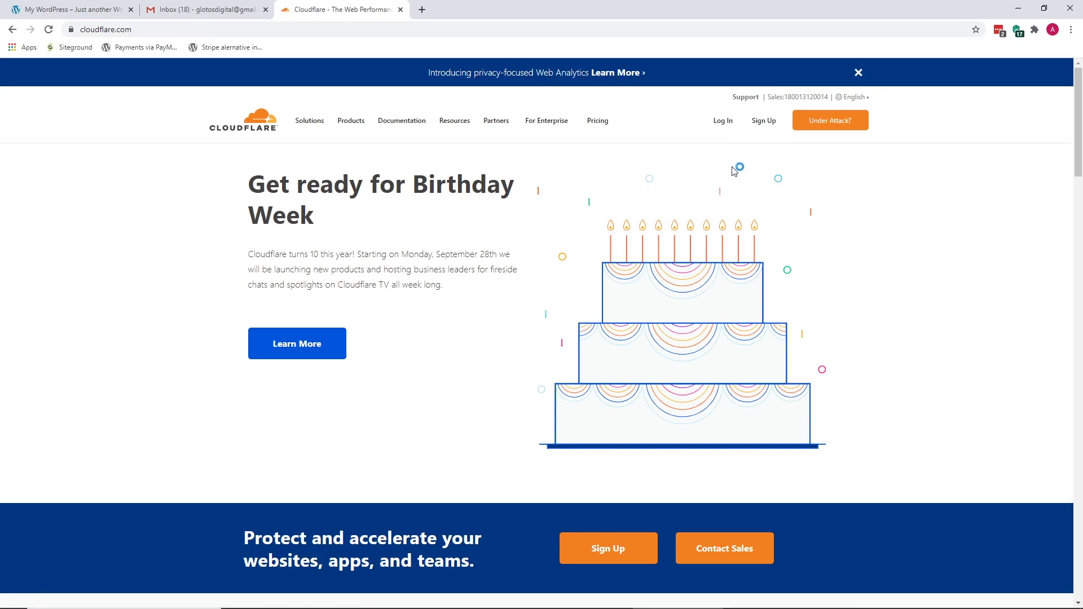
# Sign up for a Cloudflare account with an e-mail address and a pasted password.
pyautogui.click(761, 129)
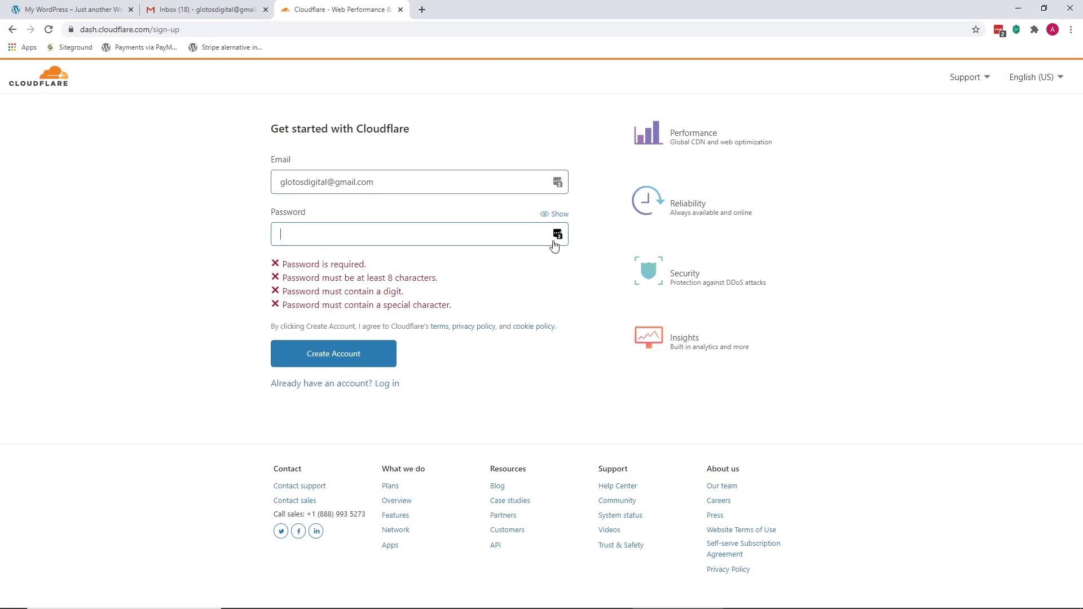
pyautogui.hotkey('ctrl', 'v')
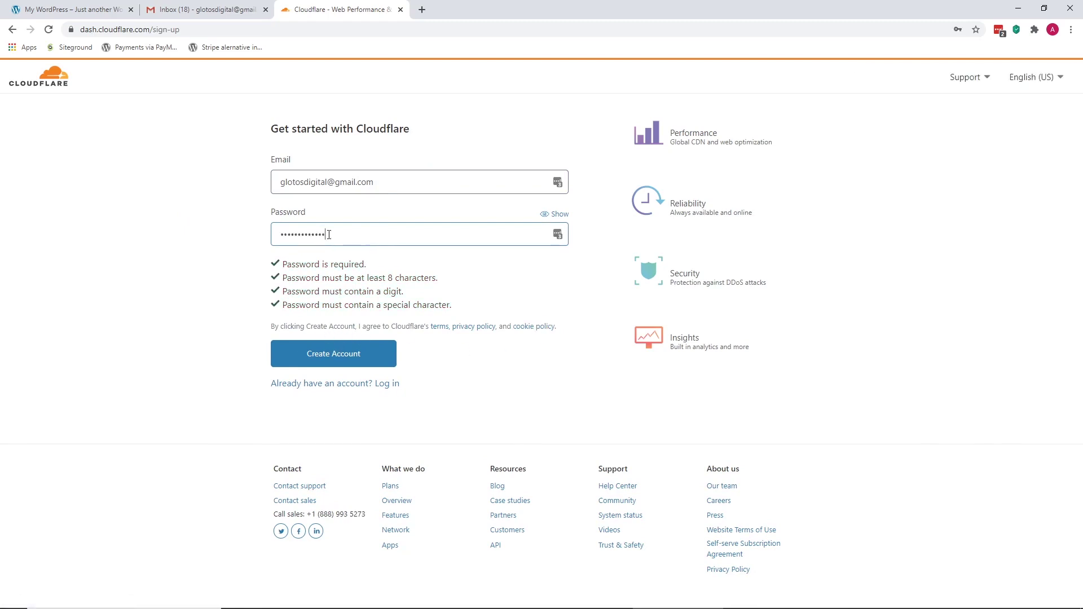
pyautogui.click(342, 353)
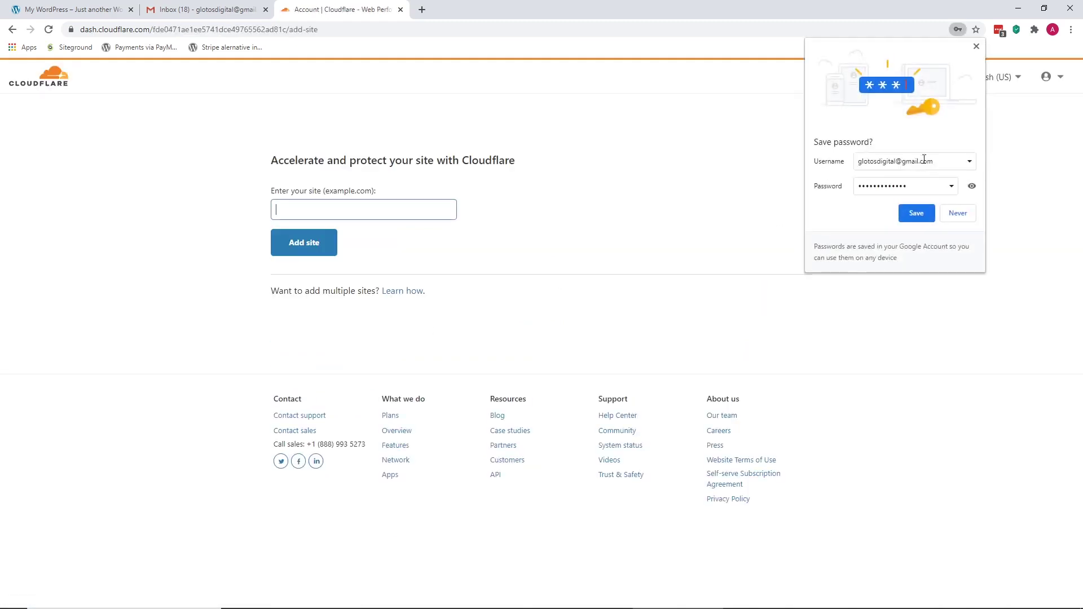
# Add glotosdigital.com on the Free plan and accept its scanned DNS records.
pyautogui.click(958, 213)
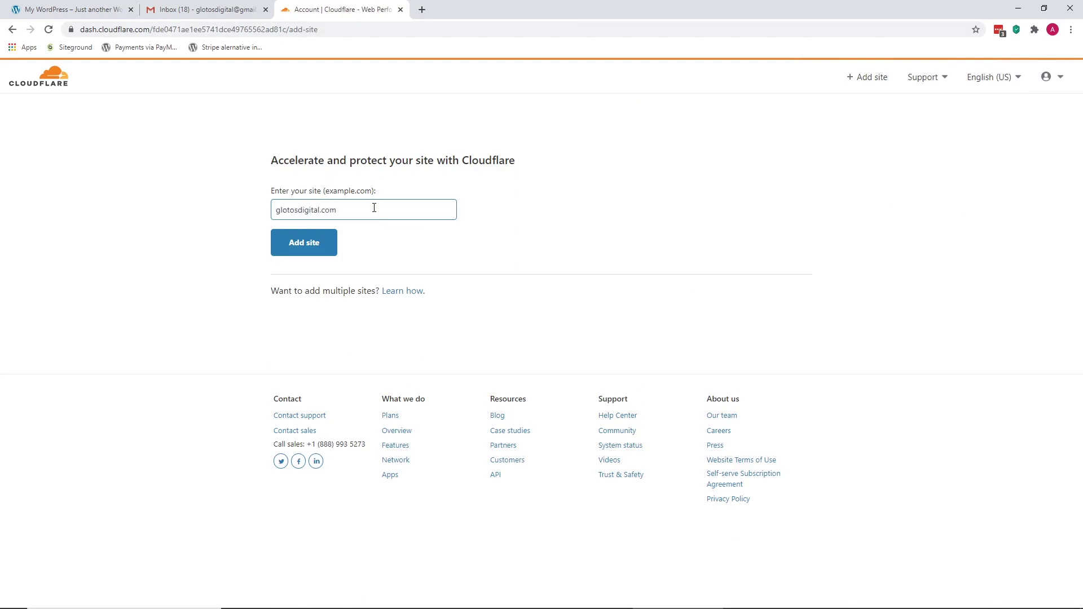
pyautogui.click(304, 251)
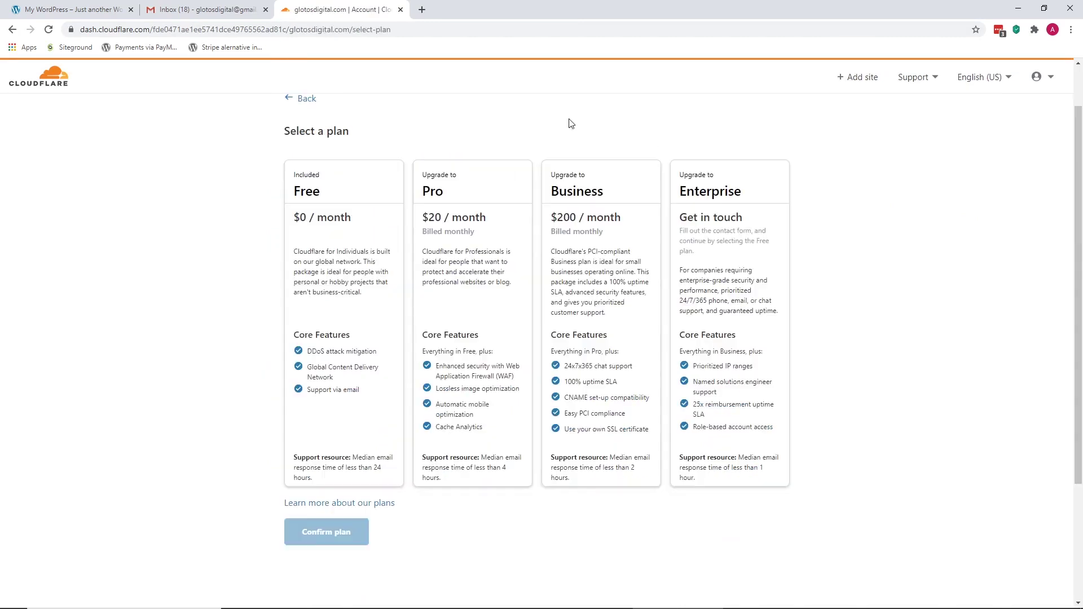
pyautogui.click(319, 199)
pyautogui.click(333, 533)
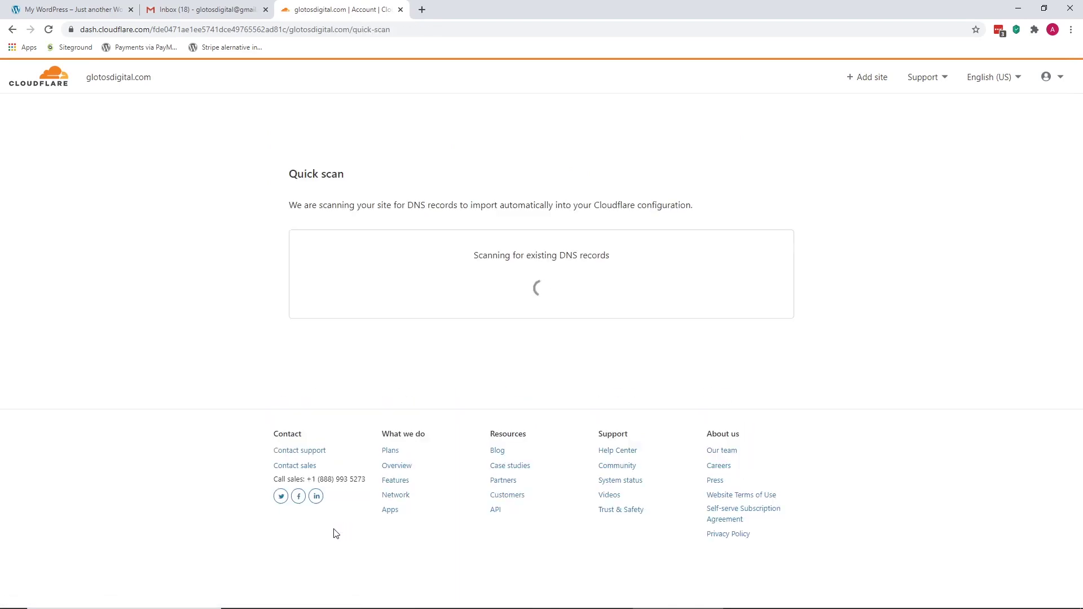
pyautogui.scroll(-5, 550, 358)
pyautogui.click(319, 516)
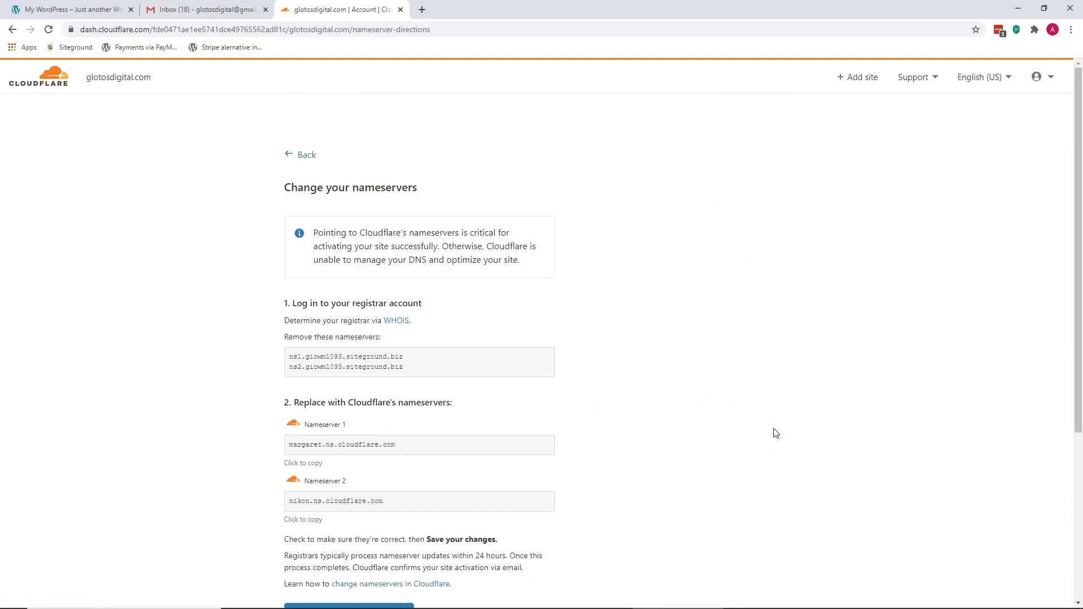
# Highlight the two Siteground nameservers listed for removal.
pyautogui.scroll(-1, 775, 433)
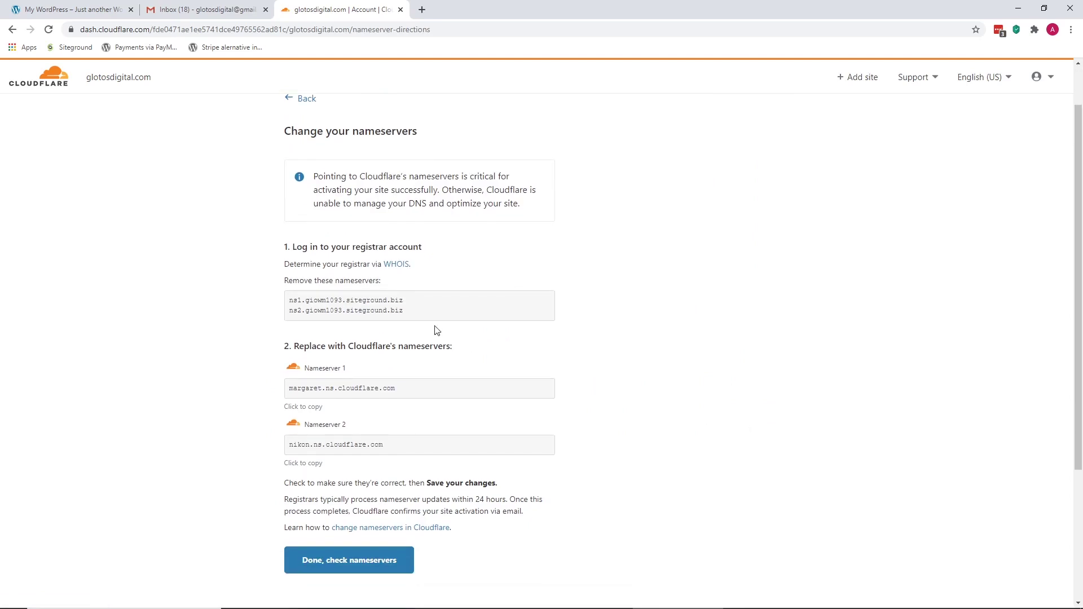
pyautogui.moveTo(289, 301); pyautogui.dragTo(406, 314)
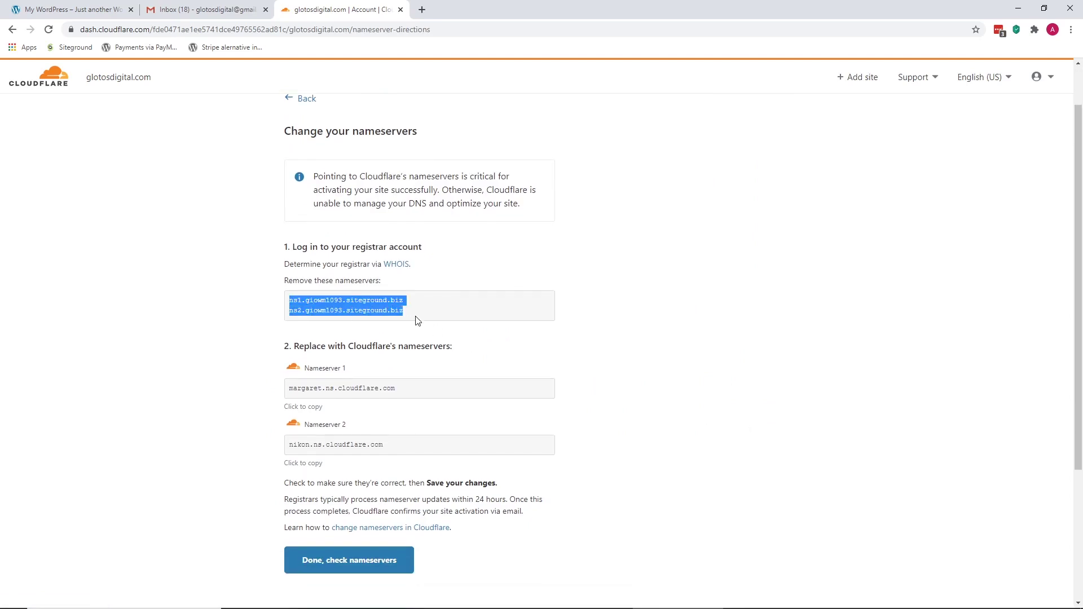
pyautogui.click(459, 278)
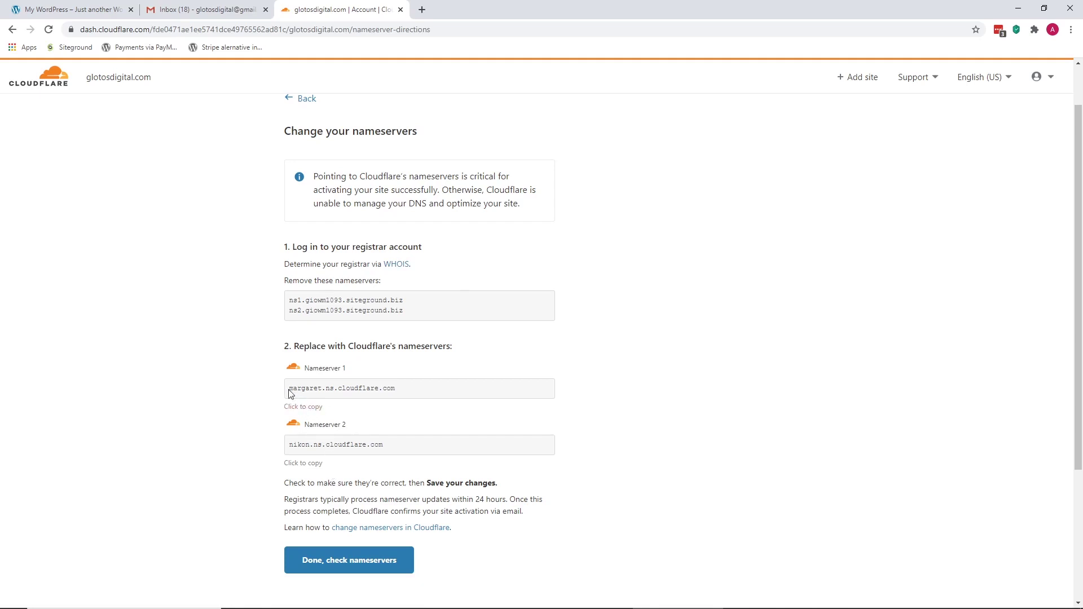
# Highlight the Cloudflare nameservers margaret and nikon, then open Porkbun in a new tab.
pyautogui.moveTo(293, 388); pyautogui.dragTo(401, 388)
pyautogui.moveTo(299, 388); pyautogui.dragTo(413, 398)
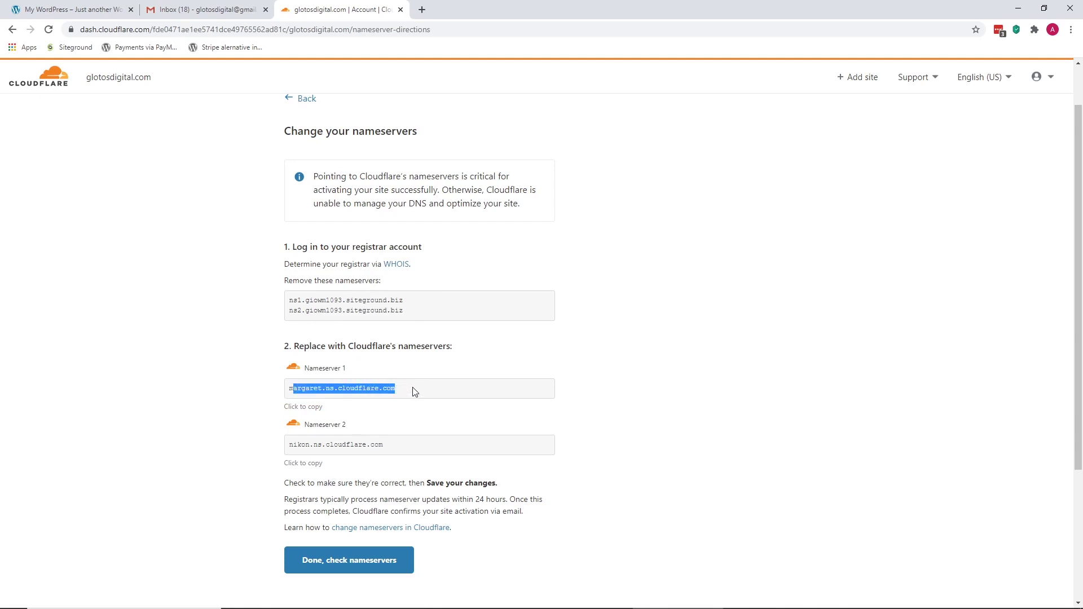
pyautogui.click(371, 422)
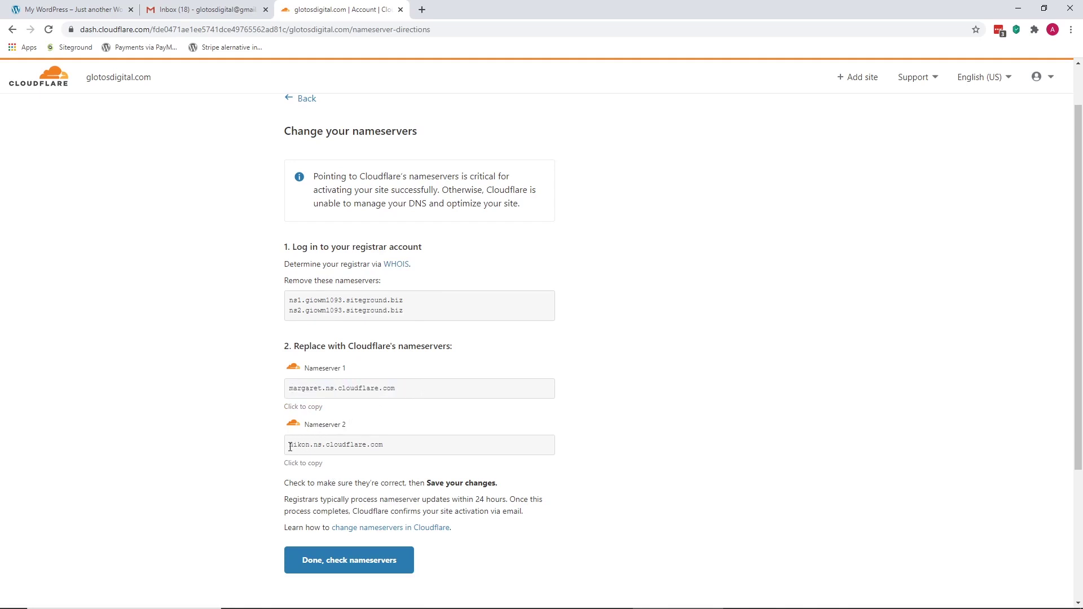
pyautogui.moveTo(291, 447); pyautogui.dragTo(389, 450)
pyautogui.click(308, 363)
pyautogui.moveTo(293, 389); pyautogui.dragTo(416, 392)
pyautogui.click(413, 389)
pyautogui.moveTo(290, 450); pyautogui.dragTo(423, 442)
pyautogui.click(423, 442)
pyautogui.hotkey('ctrl', 'shift', 't')
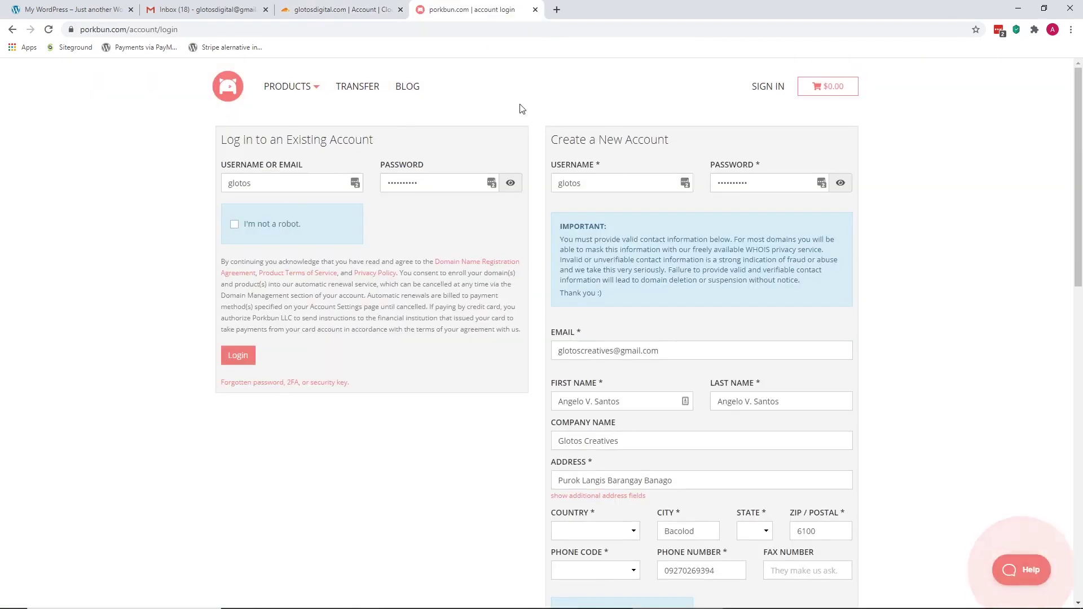
# Log in to Porkbun and expand glotosdigital.com's details showing its Siteground nameservers.
pyautogui.click(235, 224)
pyautogui.click(254, 354)
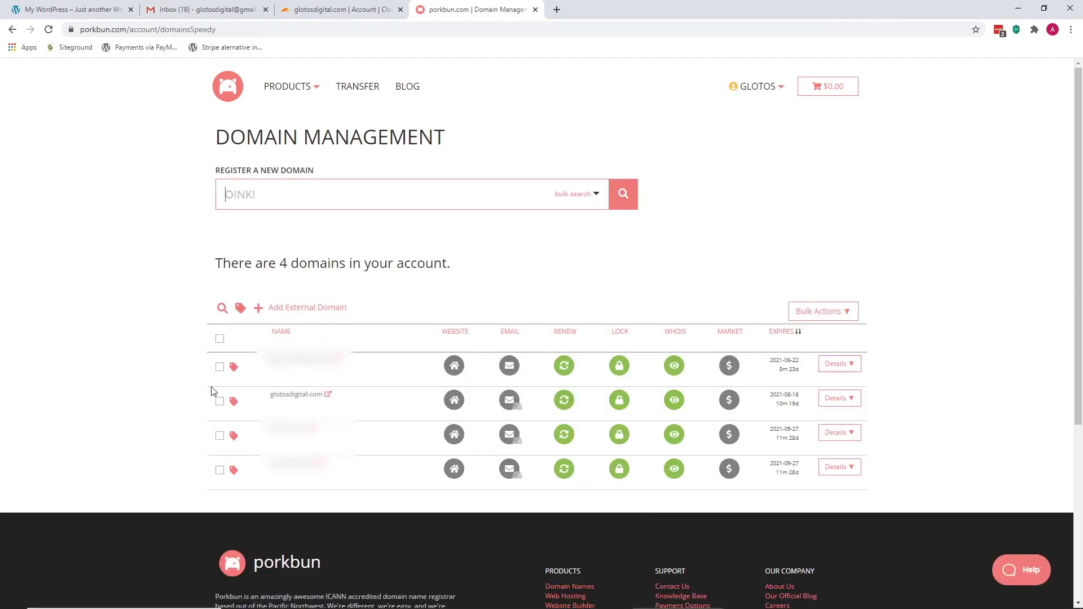
pyautogui.moveTo(271, 396); pyautogui.dragTo(318, 397)
pyautogui.click(378, 408)
pyautogui.click(835, 399)
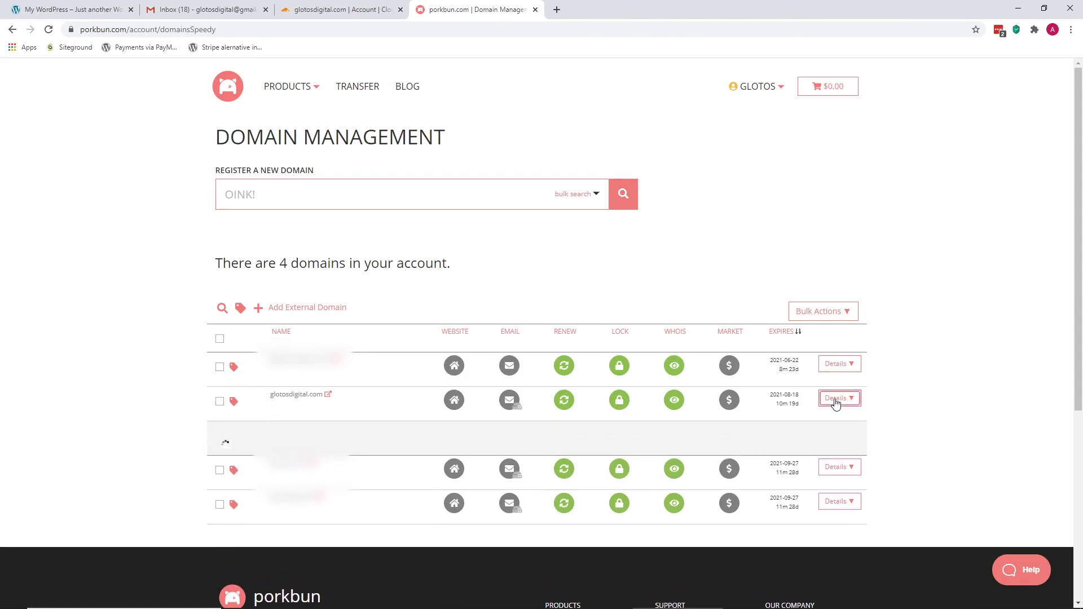
pyautogui.scroll(-2, 913, 399)
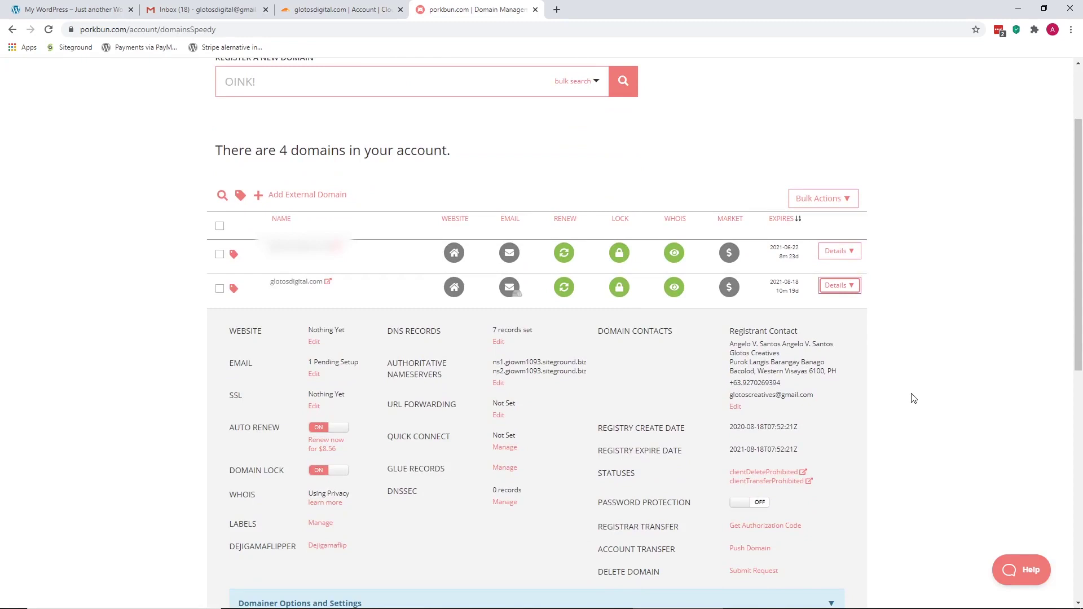
# Replace the Siteground nameservers in Porkbun's editor with margaret.ns.cloudflare.com.
pyautogui.click(499, 384)
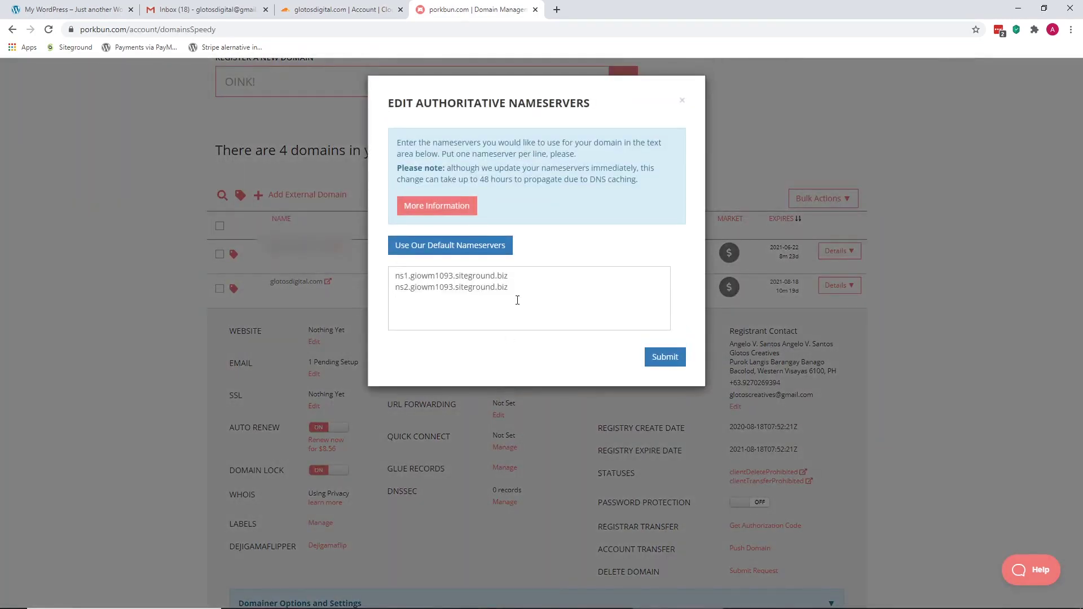
pyautogui.hotkey('ctrl', 'shift', 'Tab')
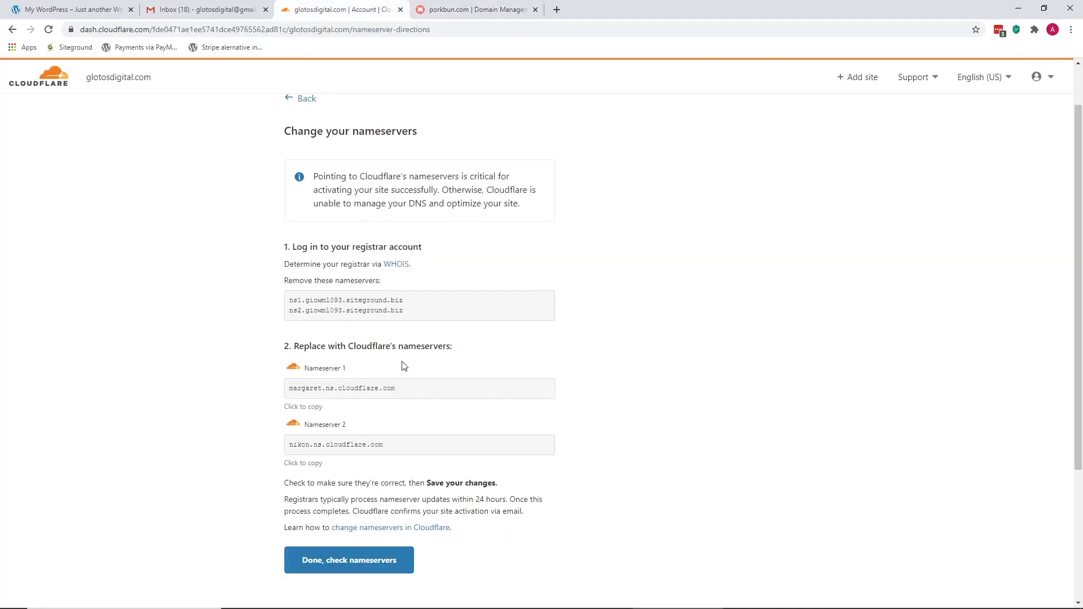
pyautogui.click(362, 388)
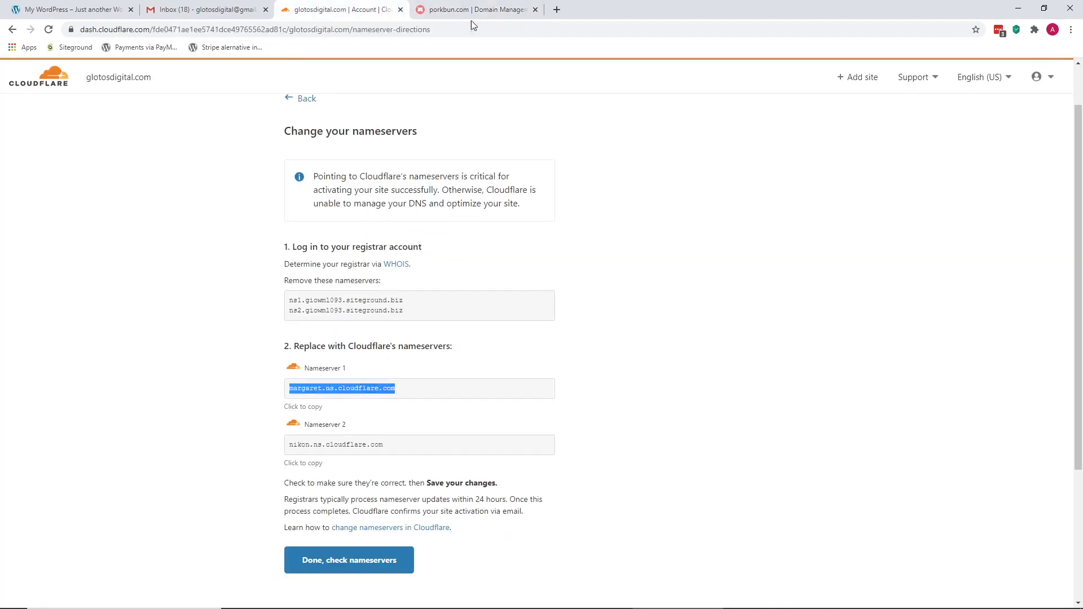
pyautogui.click(483, 8)
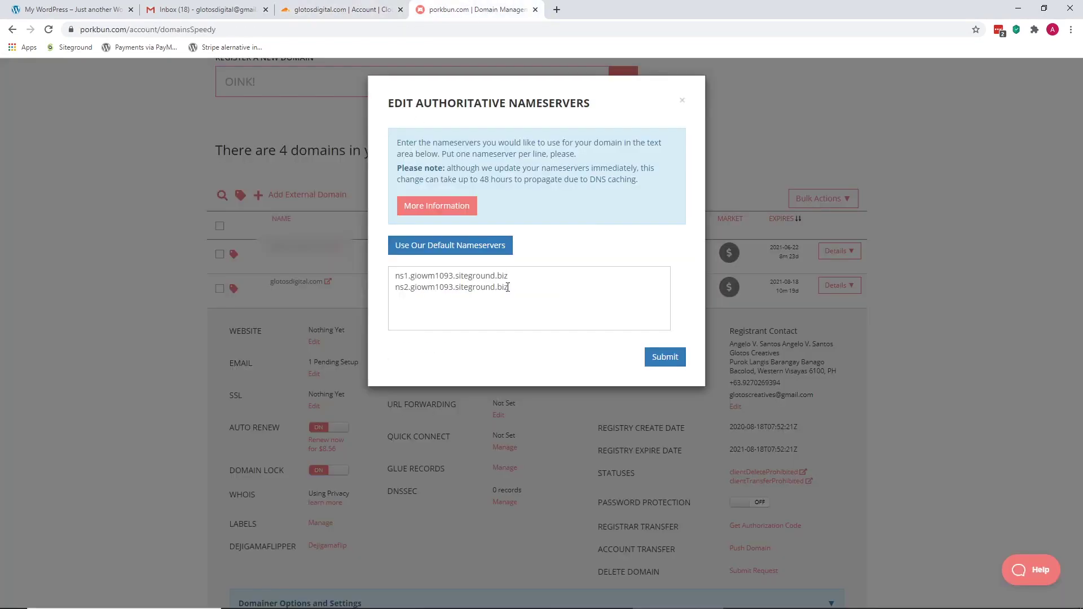
pyautogui.moveTo(507, 287); pyautogui.dragTo(394, 274)
pyautogui.hotkey('ctrl', 'v')
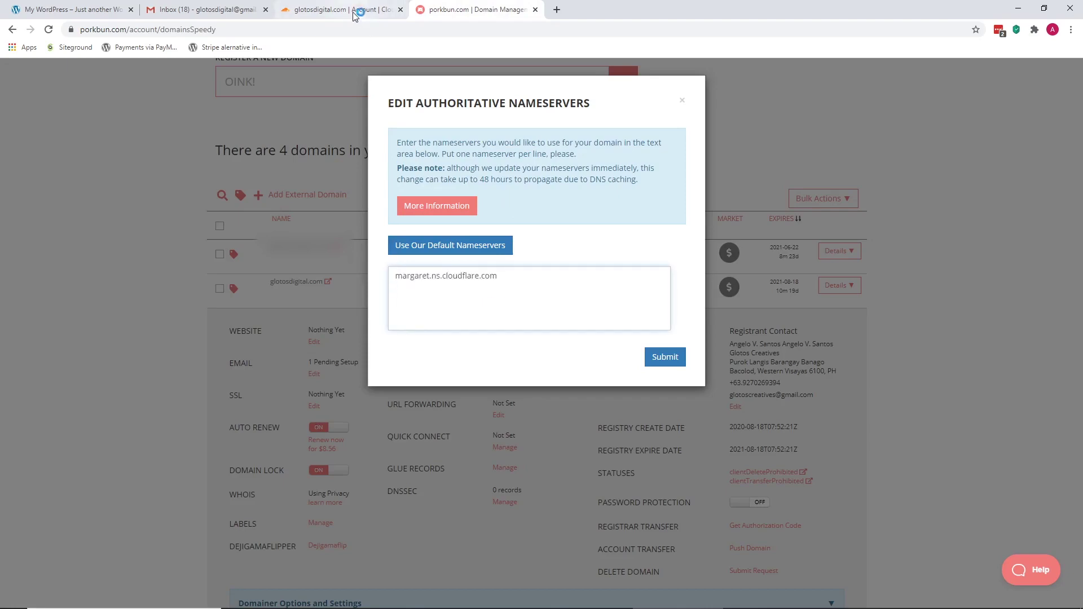
# Add nikon.ns.cloudflare.com as the second nameserver and submit the change.
pyautogui.click(356, 14)
pyautogui.tripleClick(328, 443)
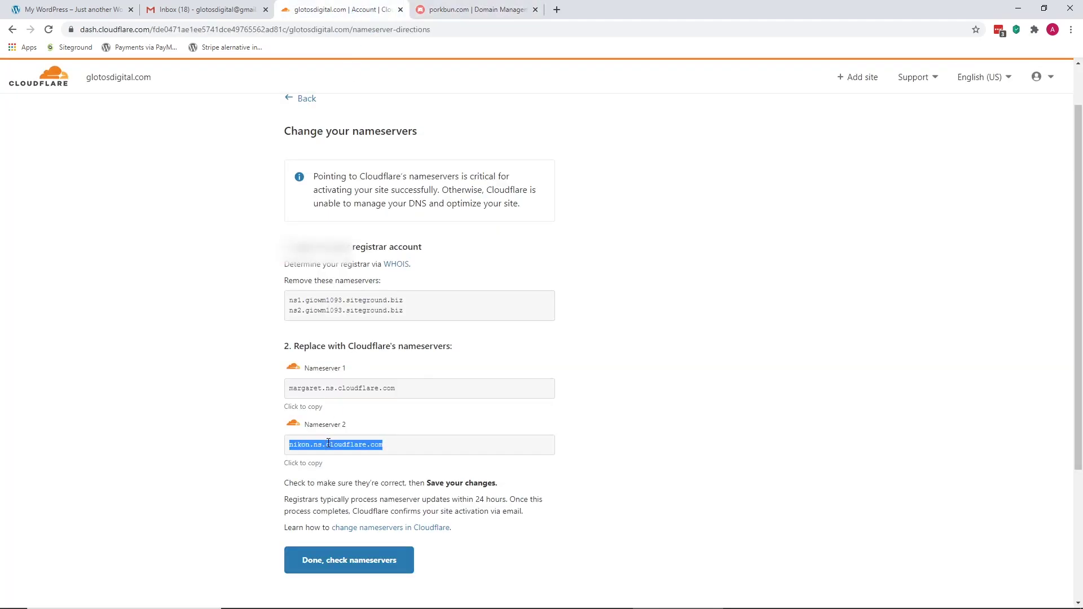
pyautogui.click(479, 10)
pyautogui.hotkey('ctrl', 'v')
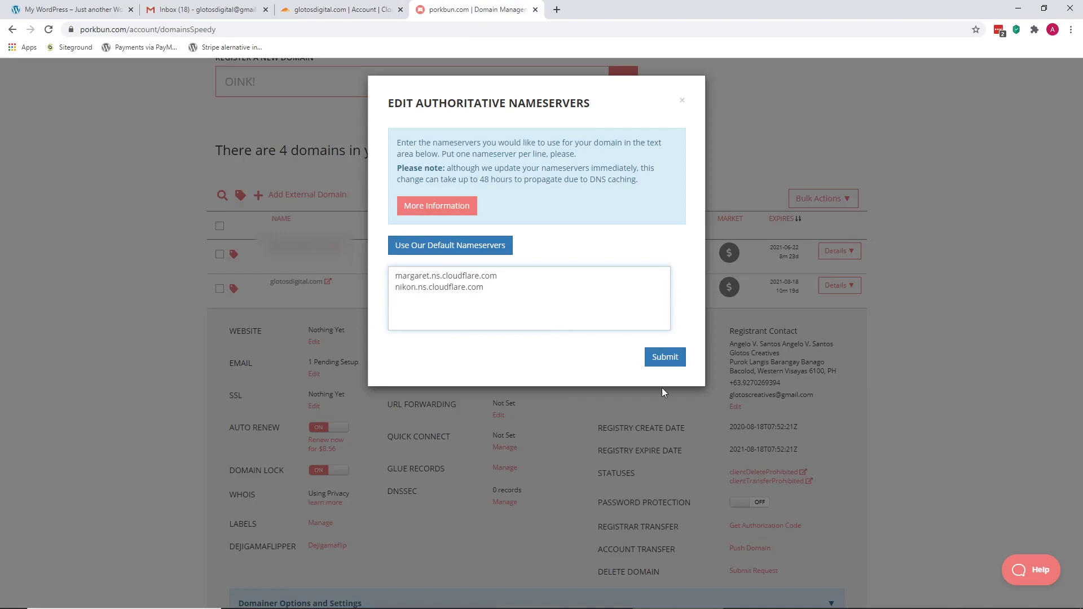
pyautogui.click(670, 365)
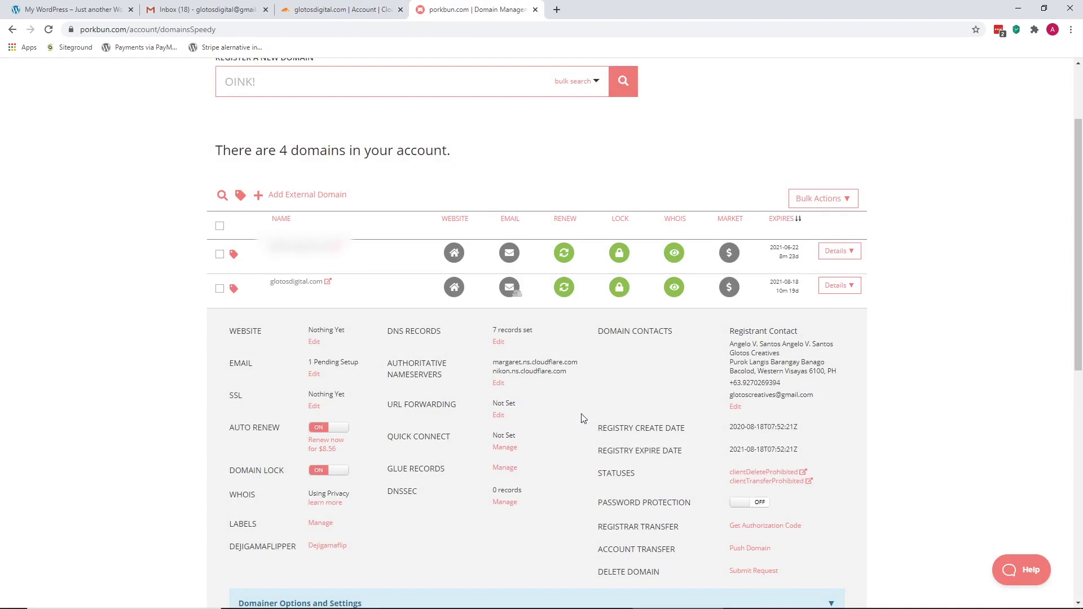
pyautogui.hotkey('ctrl', 'shift', 'Tab')
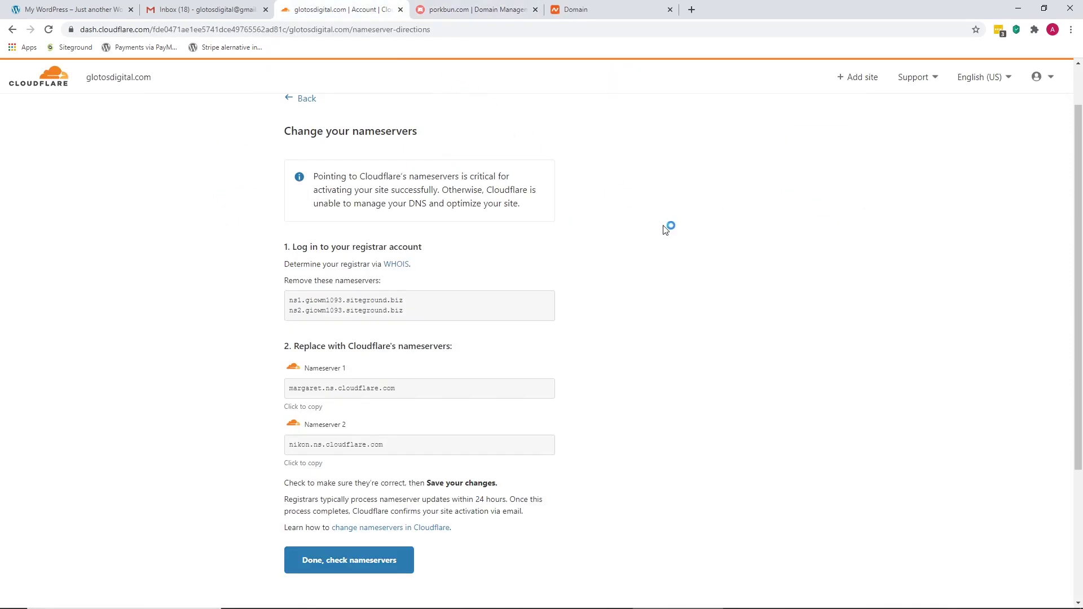
# Confirm the nameserver change in Cloudflare and set SSL/TLS encryption to Flexible.
pyautogui.scroll(-3, 666, 228)
pyautogui.click(379, 393)
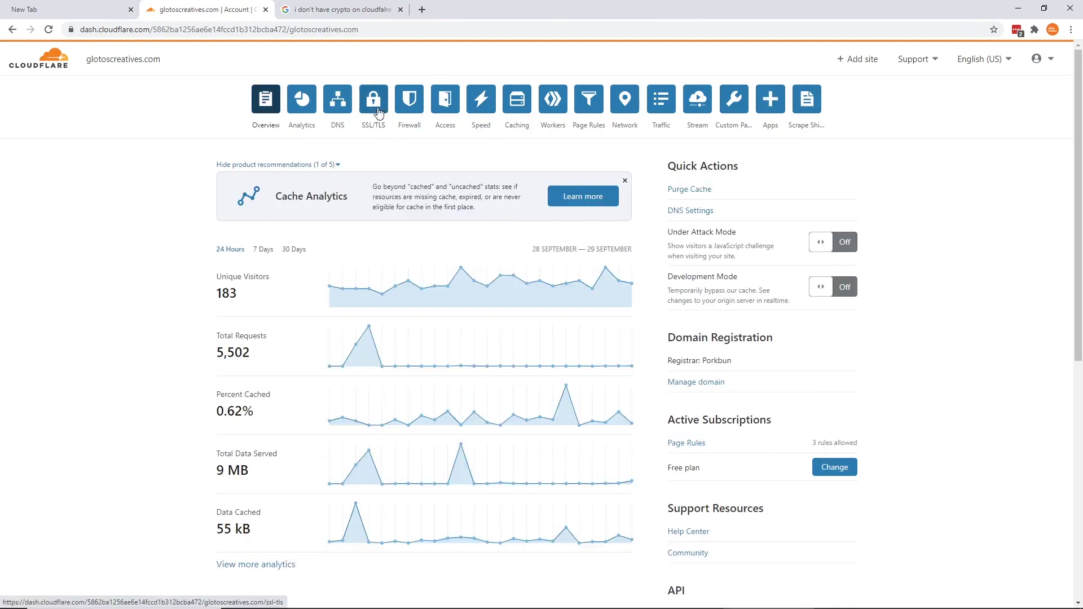
pyautogui.click(378, 112)
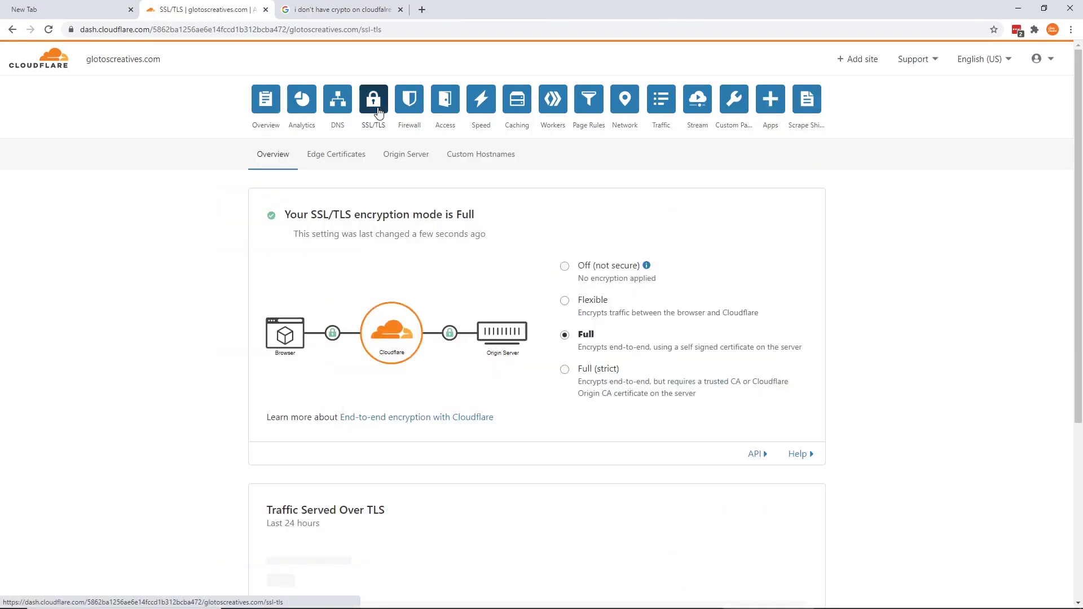
pyautogui.click(566, 301)
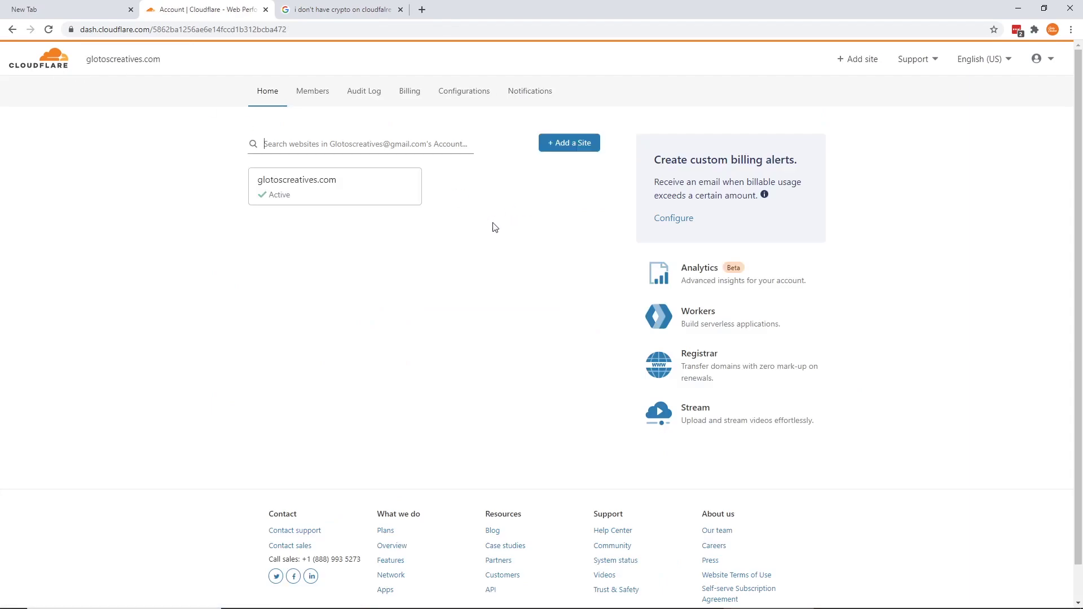
# Set glotoscreatives.com's SSL/TLS encryption mode to Flexible from its site dashboard.
pyautogui.click(313, 185)
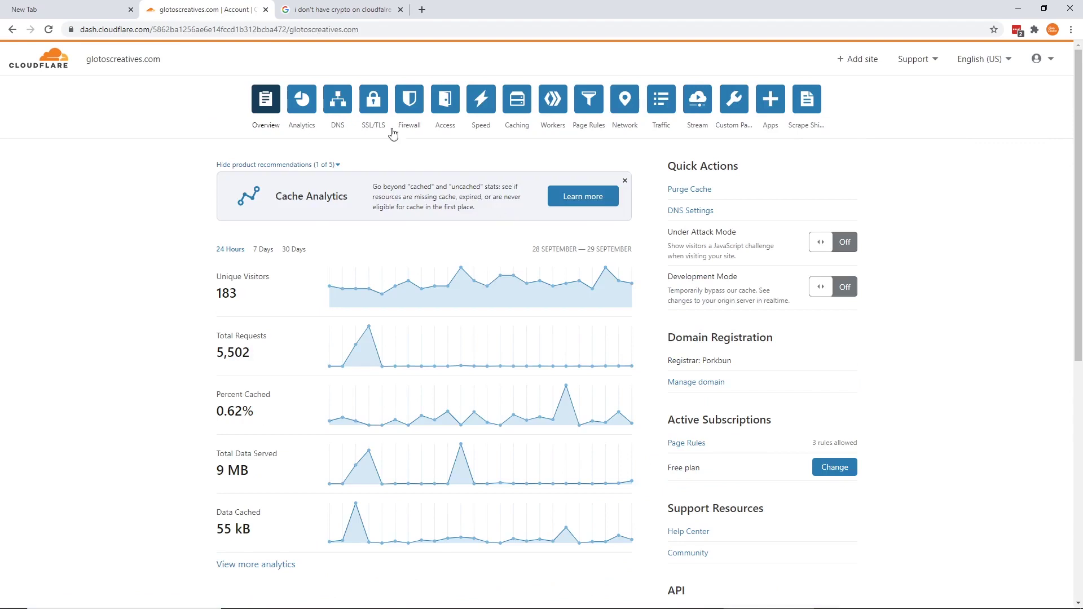
pyautogui.click(377, 115)
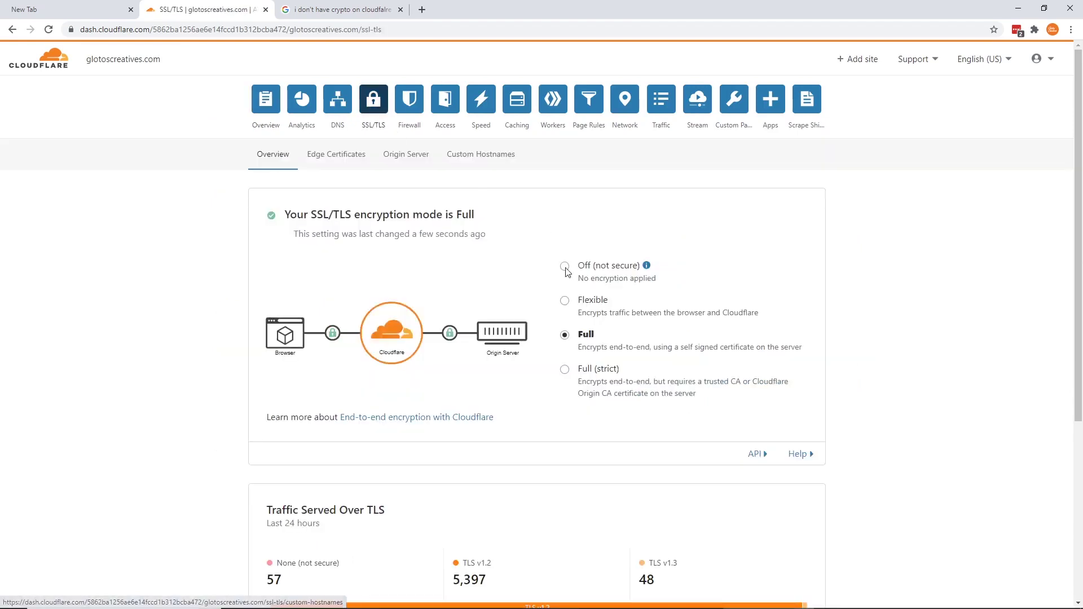
pyautogui.click(564, 300)
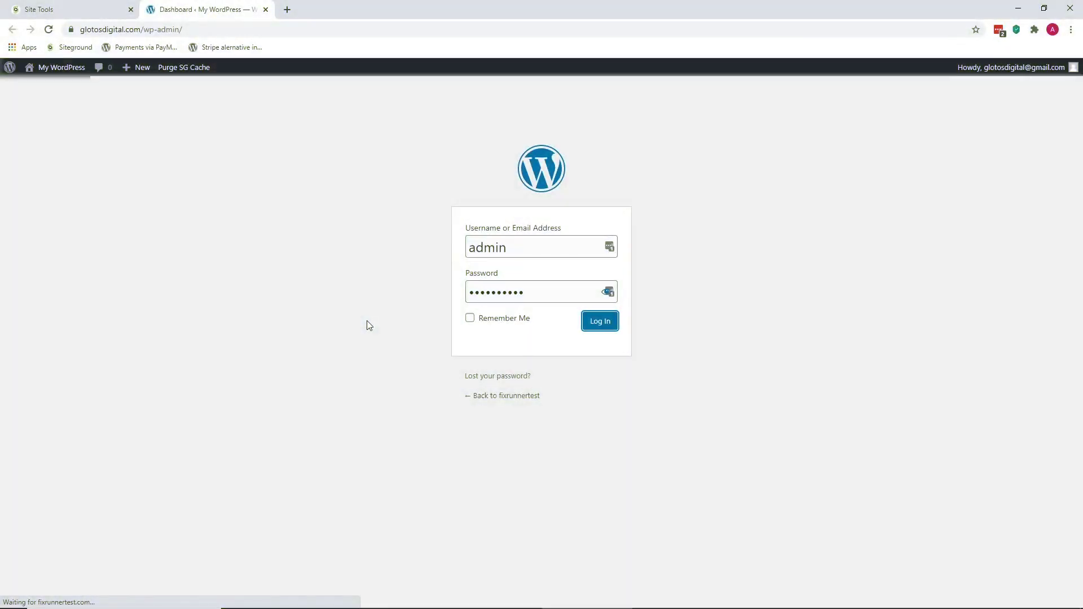
# Search plugins for 'cloudflare flexible', then install and activate Flexible SSL for CloudFlare.
pyautogui.moveTo(79, 260)
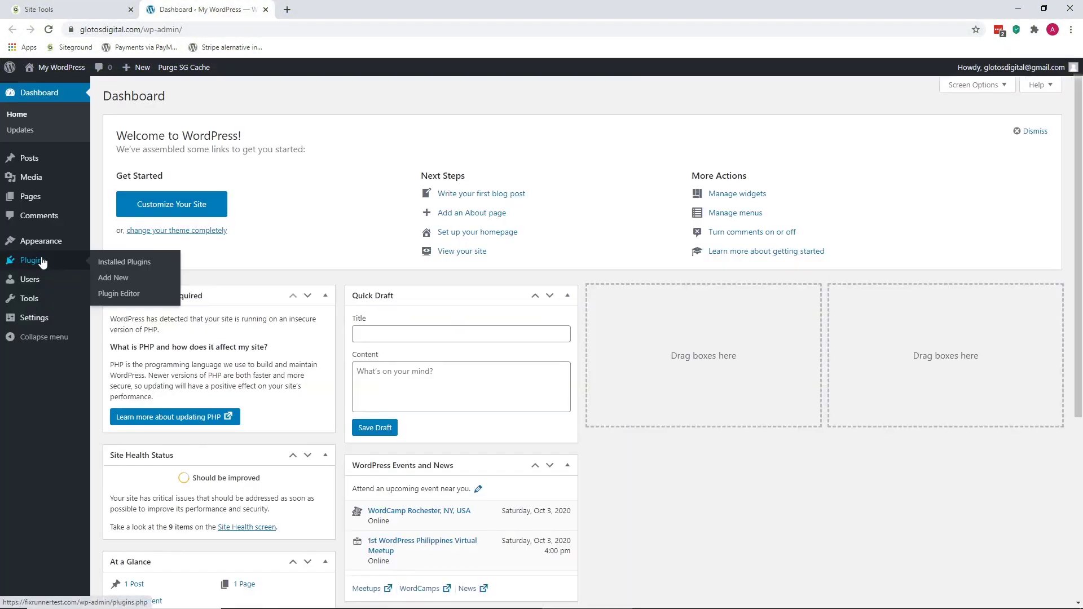
pyautogui.click(112, 278)
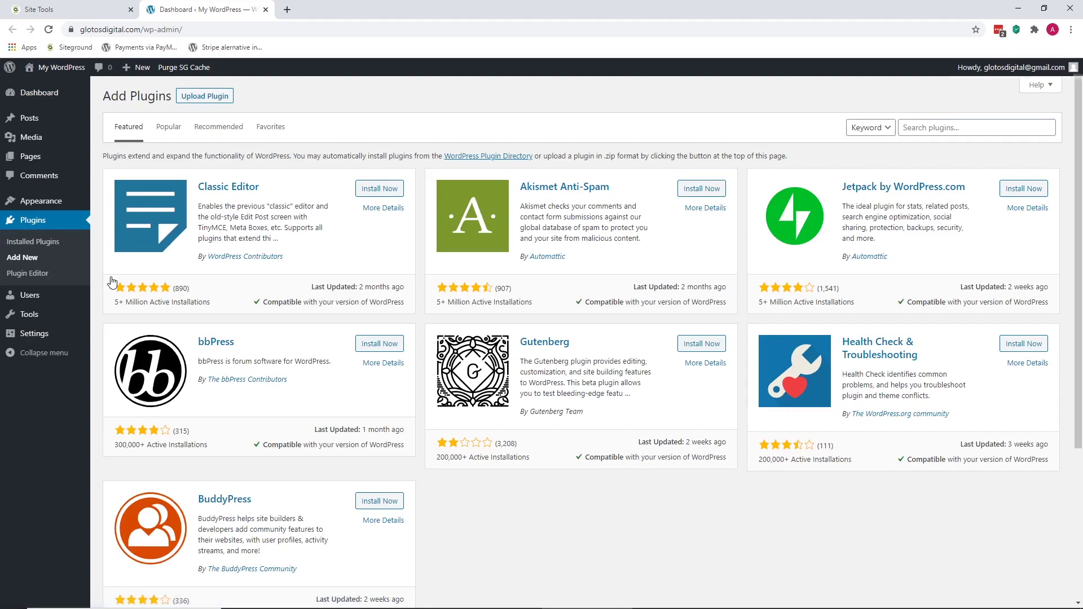
pyautogui.click(931, 128)
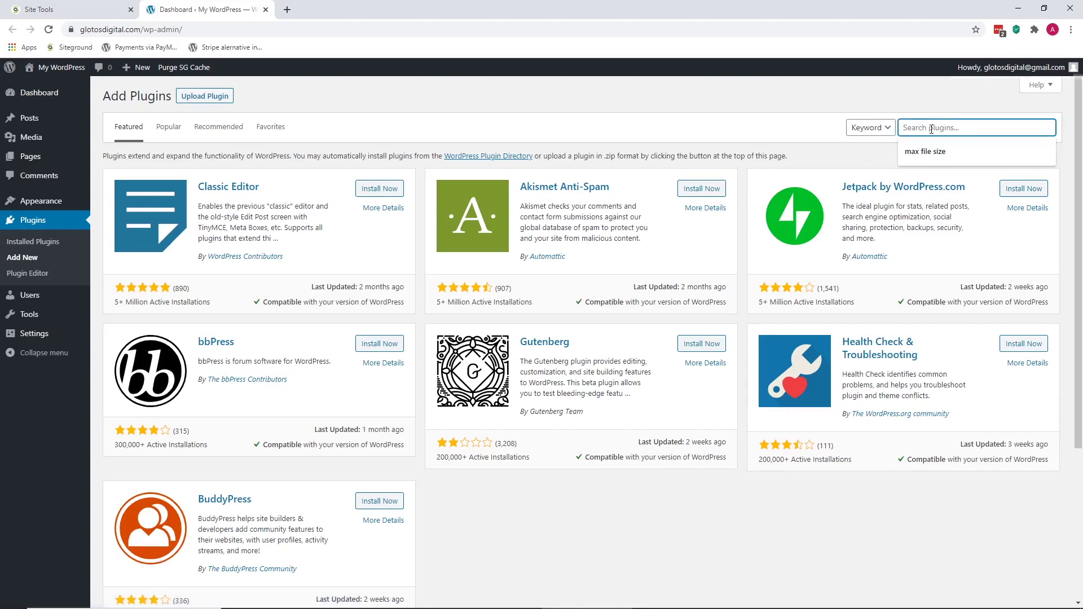
pyautogui.write('cloudf')
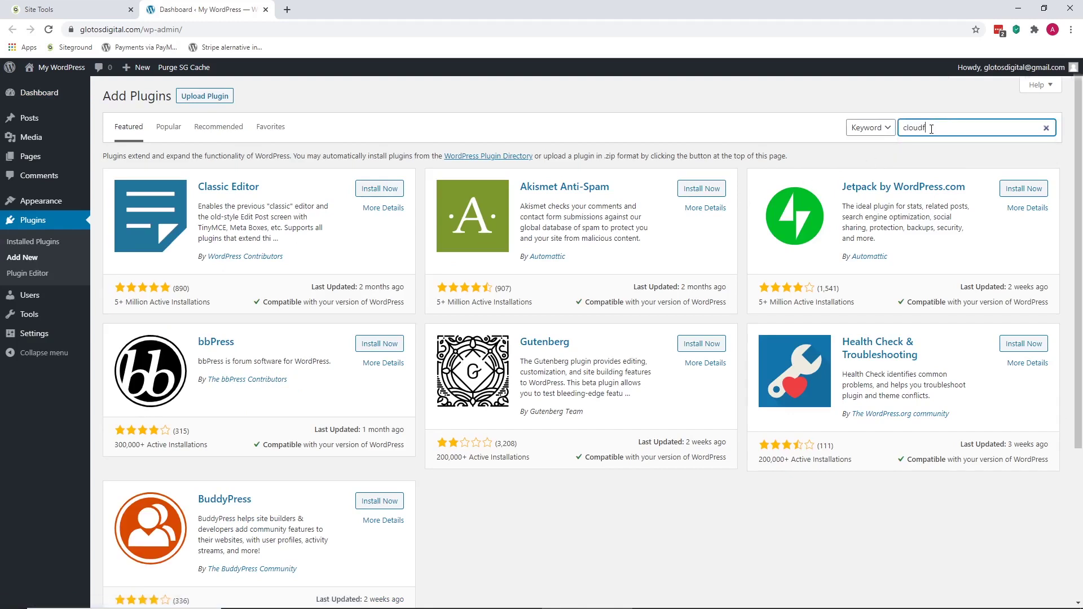
pyautogui.write('lare flexible')
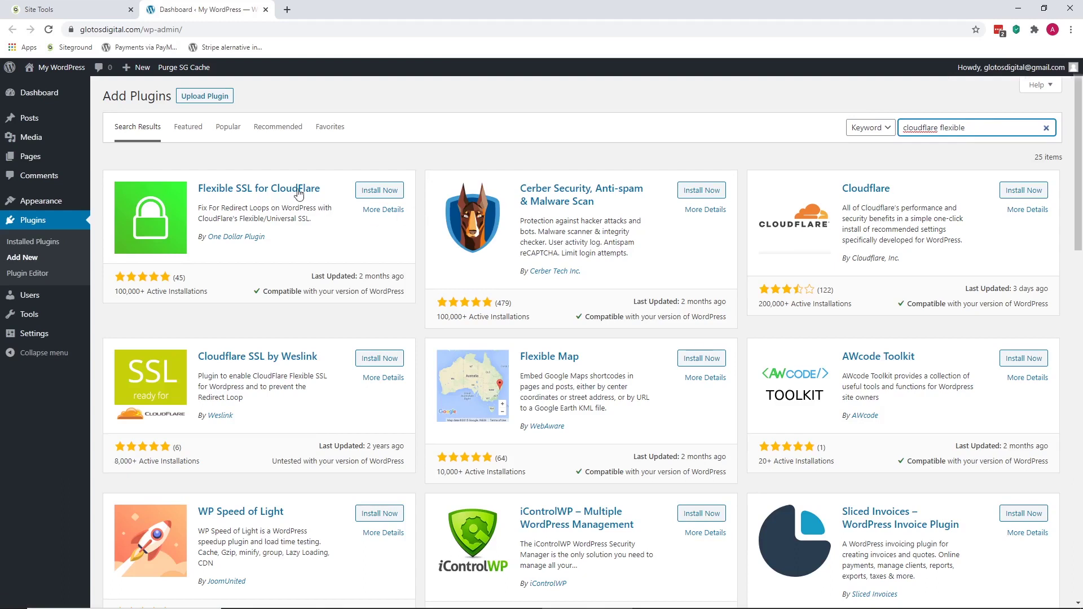
pyautogui.click(377, 191)
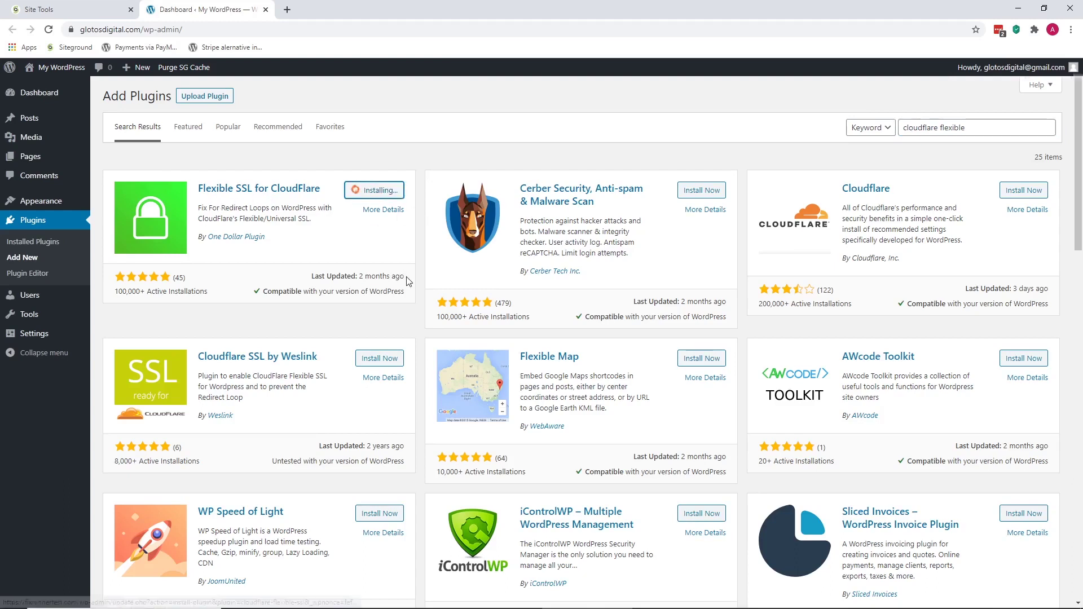
pyautogui.click(385, 194)
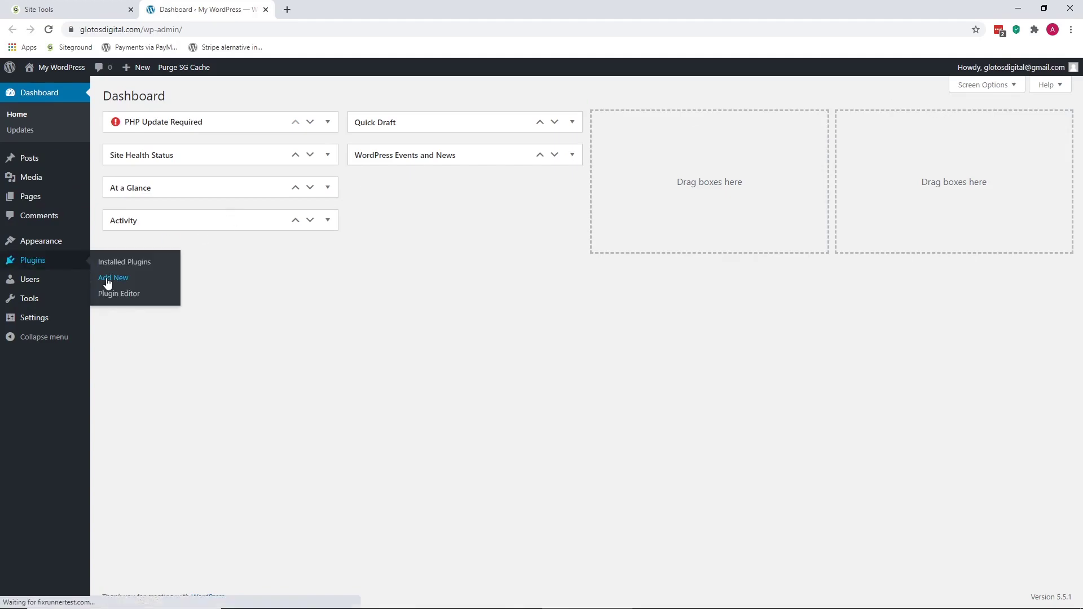
# Search the plugin directory for 'Really Simple ssl' and install Really Simple SSL.
pyautogui.click(107, 278)
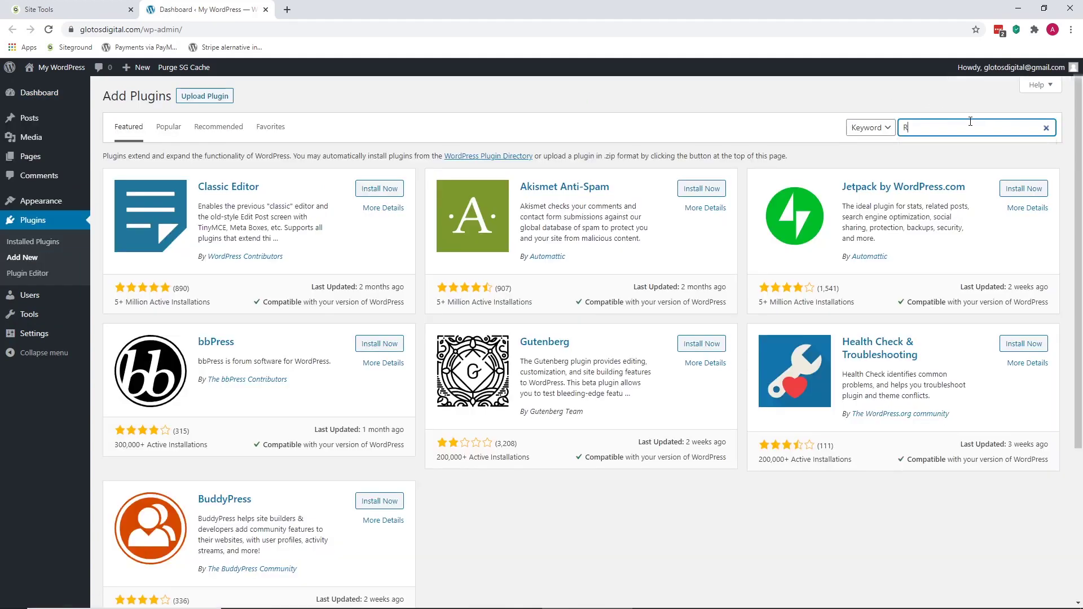
pyautogui.write('eally Simple ssl')
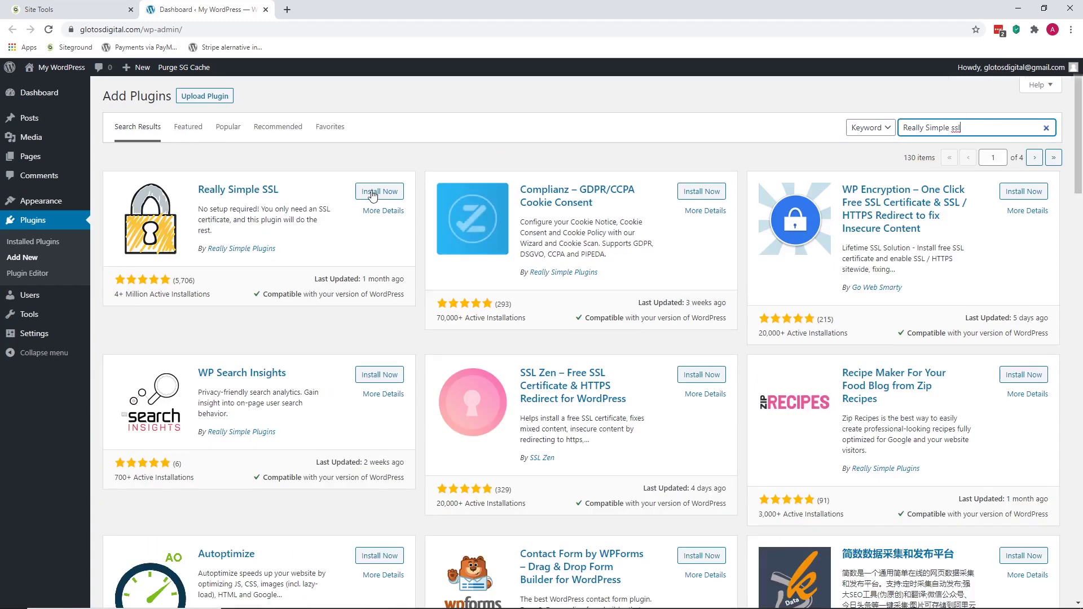
pyautogui.click(380, 191)
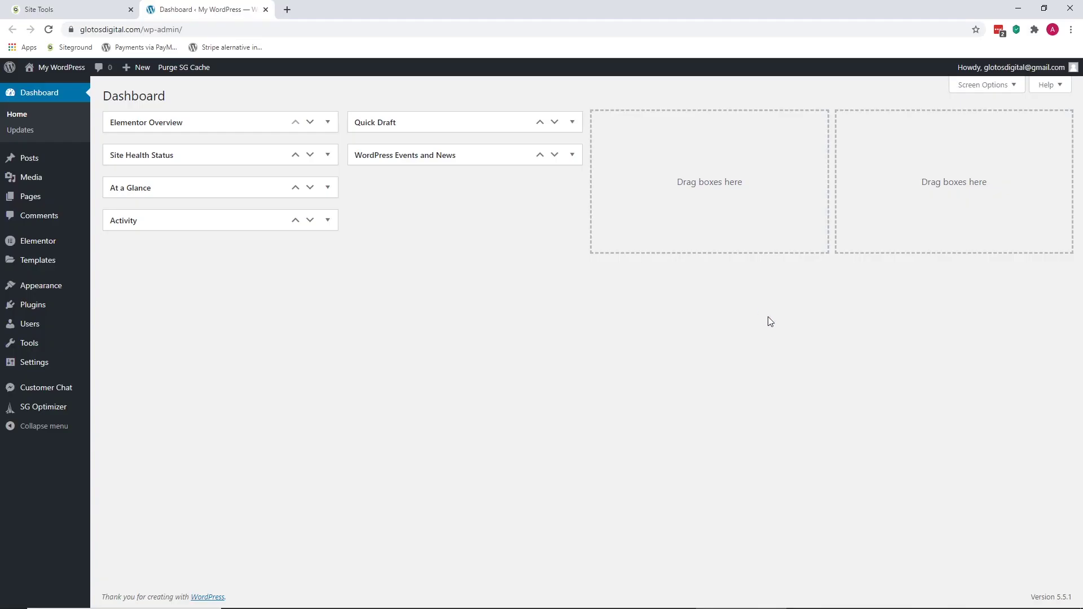
pyautogui.click(61, 368)
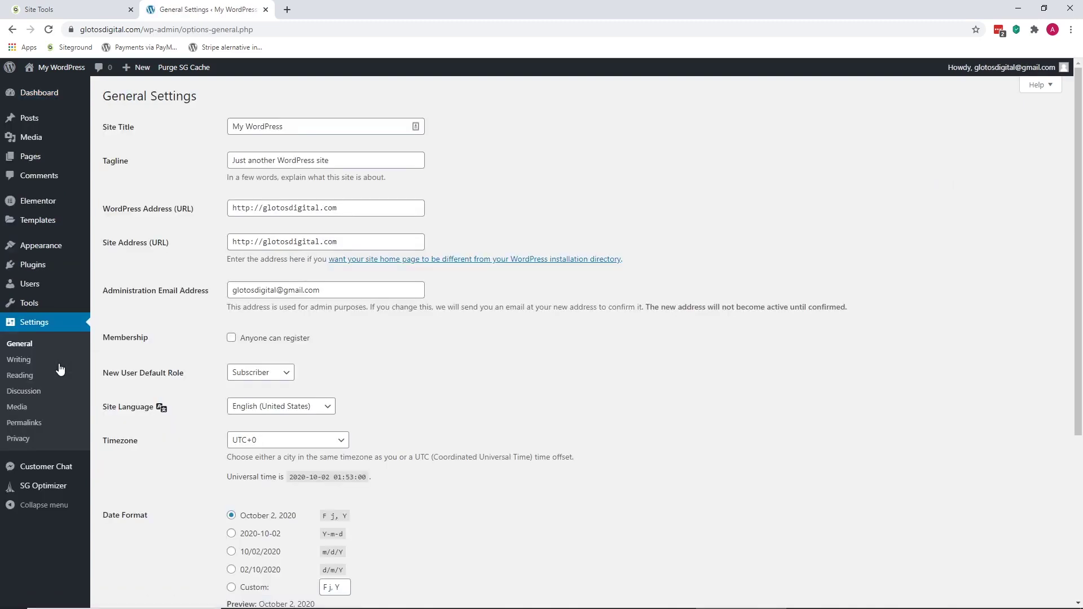
pyautogui.click(355, 242)
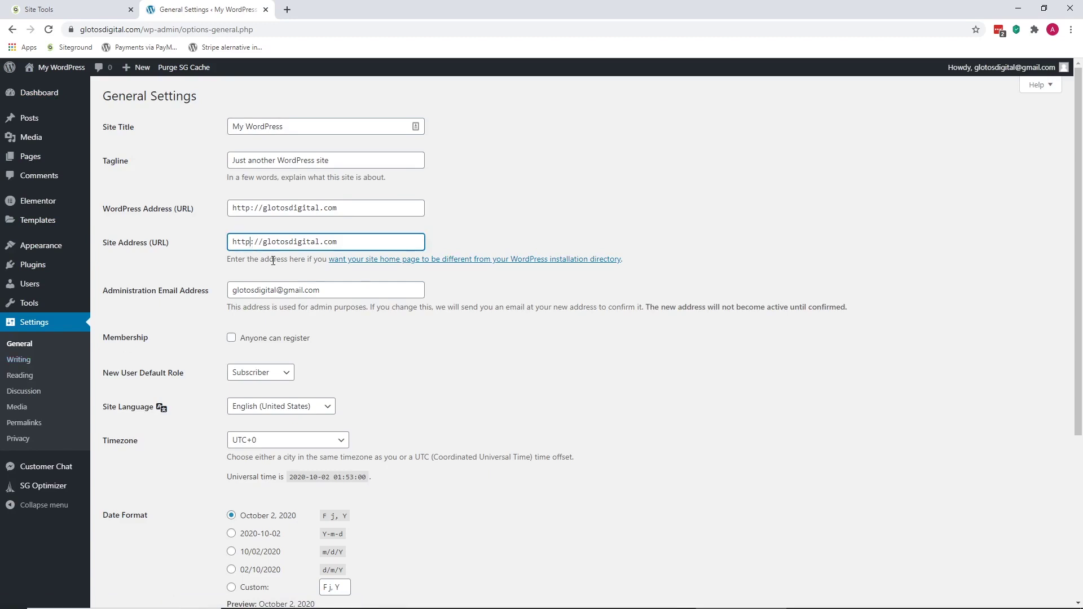
pyautogui.write('s')
pyautogui.click(523, 303)
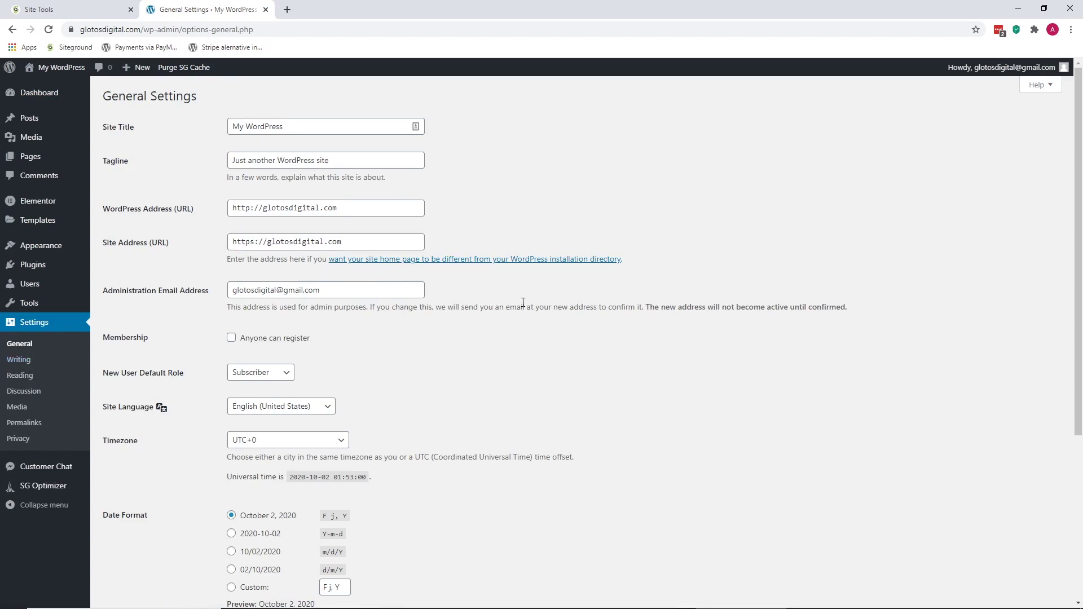
pyautogui.doubleClick(254, 244)
pyautogui.click(497, 307)
pyautogui.scroll(-4, 484, 308)
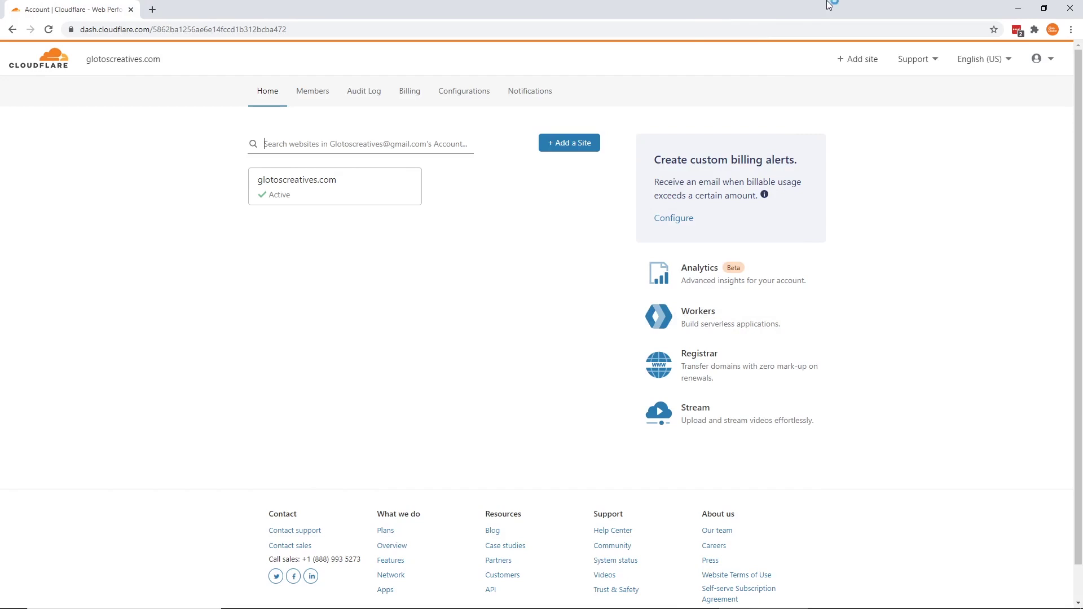
# Turn on Always Use HTTPS in glotoscreatives.com's SSL/TLS Edge Certificates settings.
pyautogui.click(335, 195)
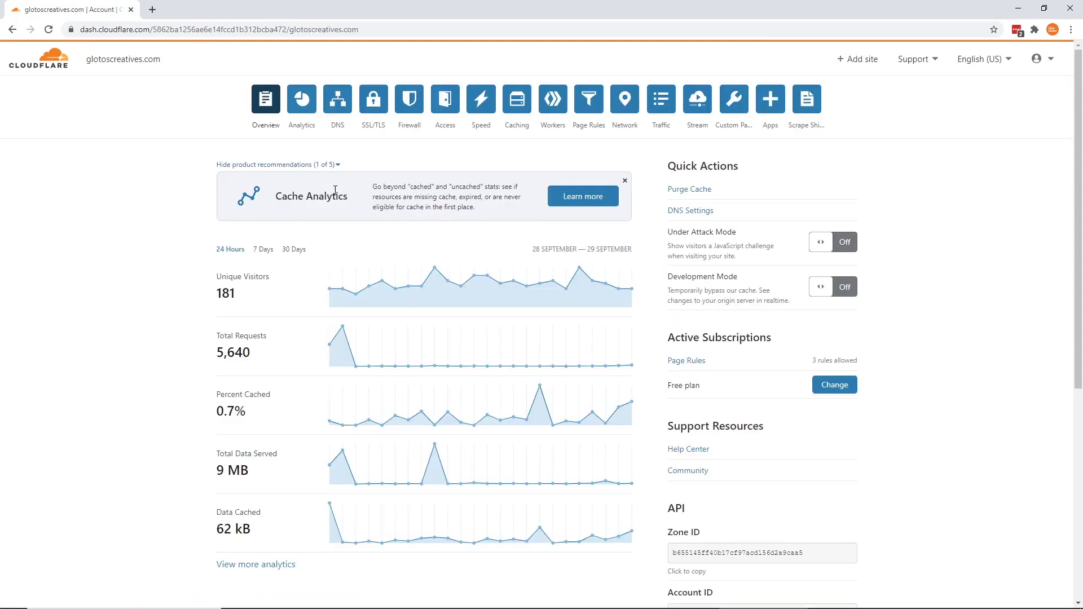
pyautogui.click(372, 114)
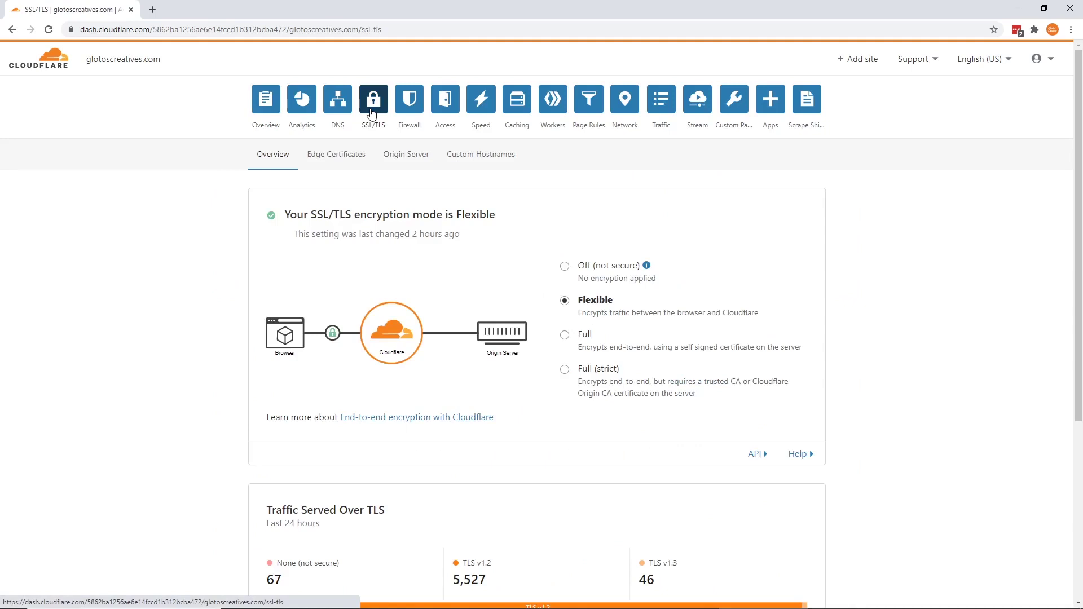
pyautogui.click(341, 157)
pyautogui.scroll(-4, 341, 157)
pyautogui.moveTo(267, 266); pyautogui.dragTo(438, 266)
pyautogui.click(457, 265)
pyautogui.click(749, 281)
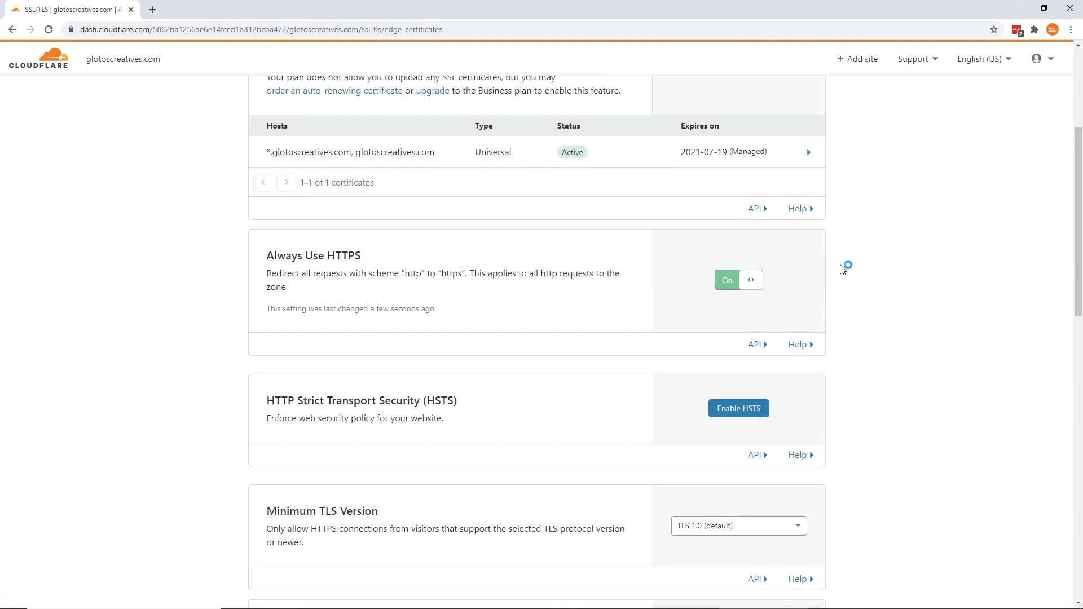
# Enable Opportunistic Encryption and Automatic HTTPS Rewrites as well.
pyautogui.scroll(-7, 842, 269)
pyautogui.moveTo(267, 231); pyautogui.dragTo(467, 235)
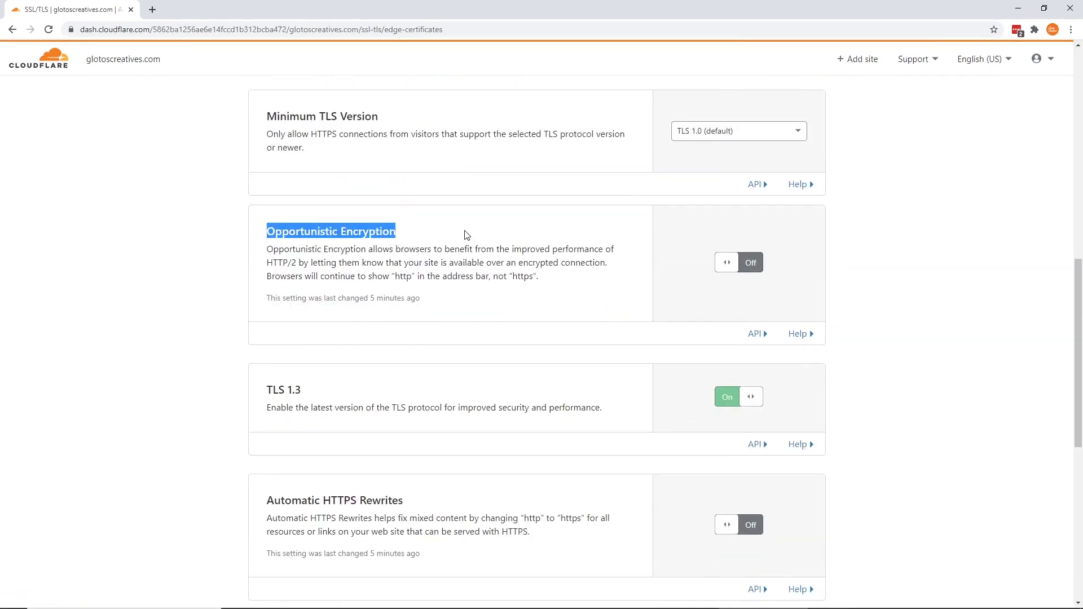
pyautogui.click(466, 234)
pyautogui.click(725, 263)
pyautogui.scroll(-5, 802, 263)
pyautogui.moveTo(266, 218); pyautogui.dragTo(407, 224)
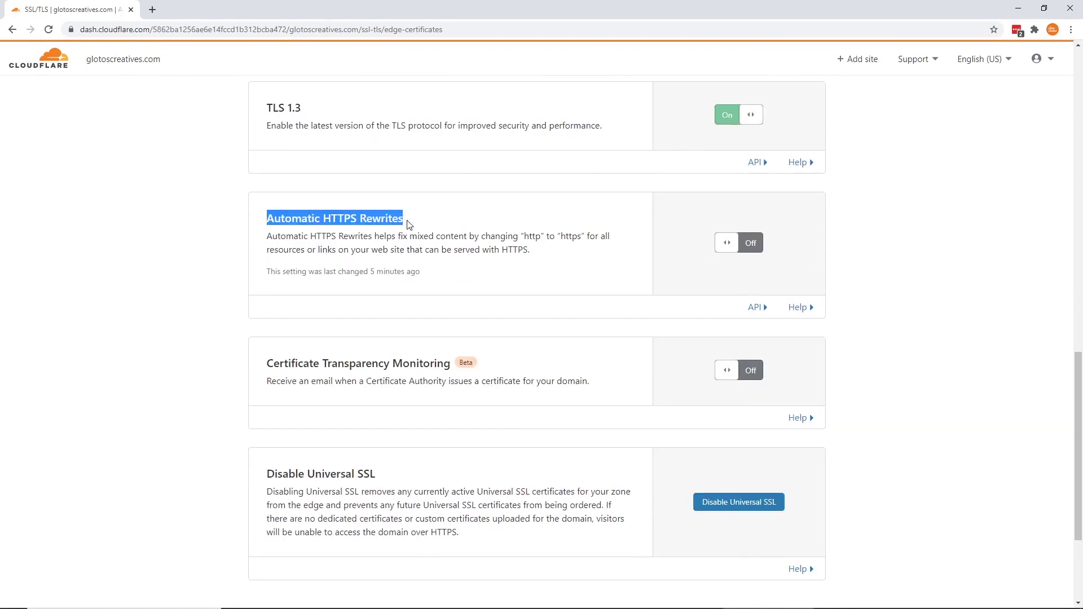
pyautogui.click(736, 246)
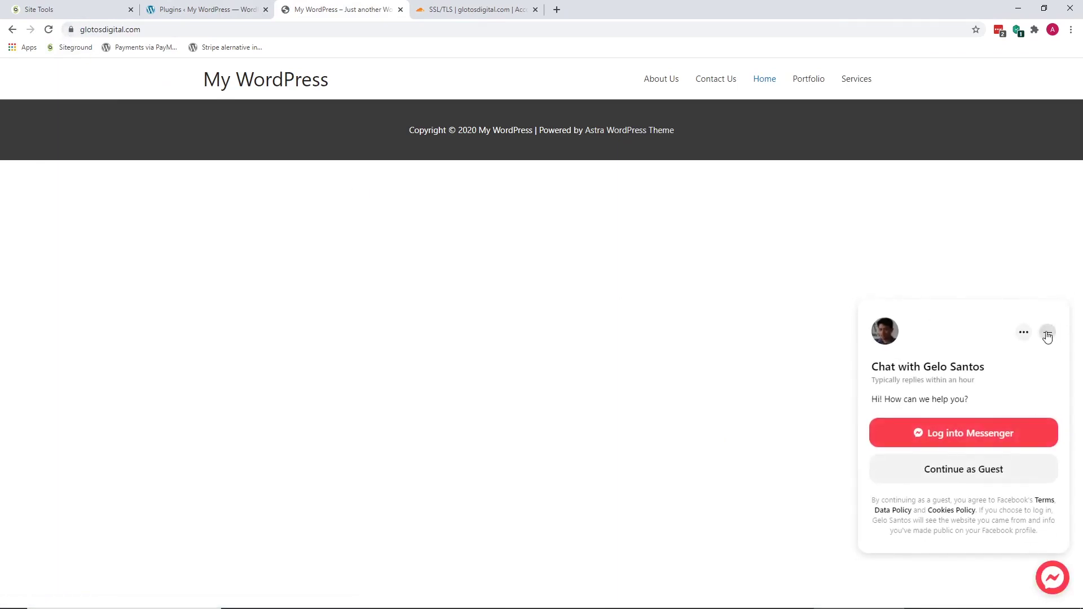
# Close the Messenger chat widget and confirm via the padlock that glotosdigital.com's connection is secure.
pyautogui.click(1048, 332)
pyautogui.click(71, 29)
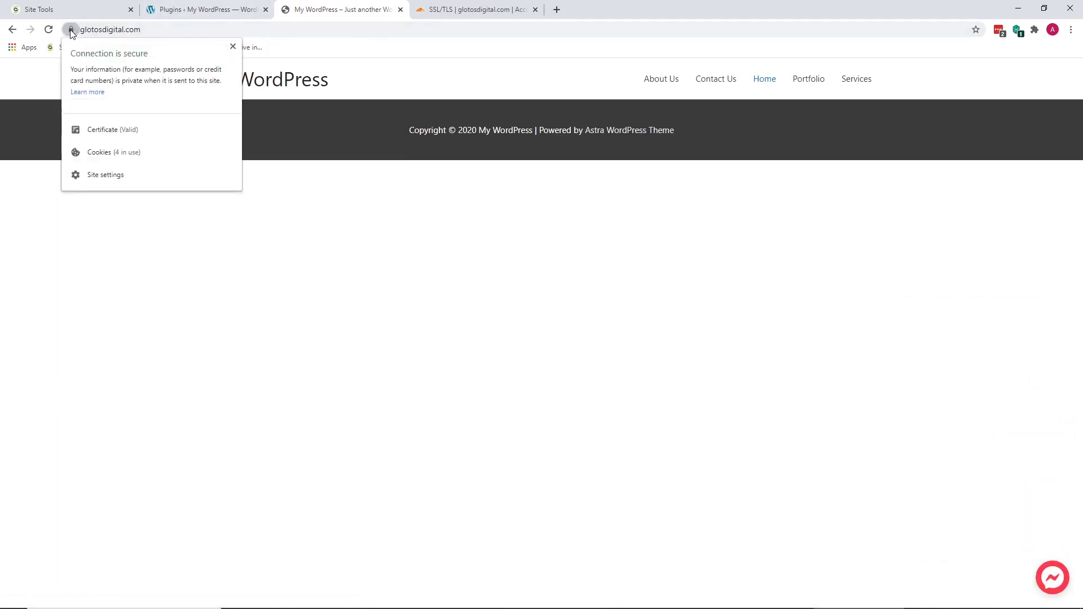
pyautogui.click(78, 277)
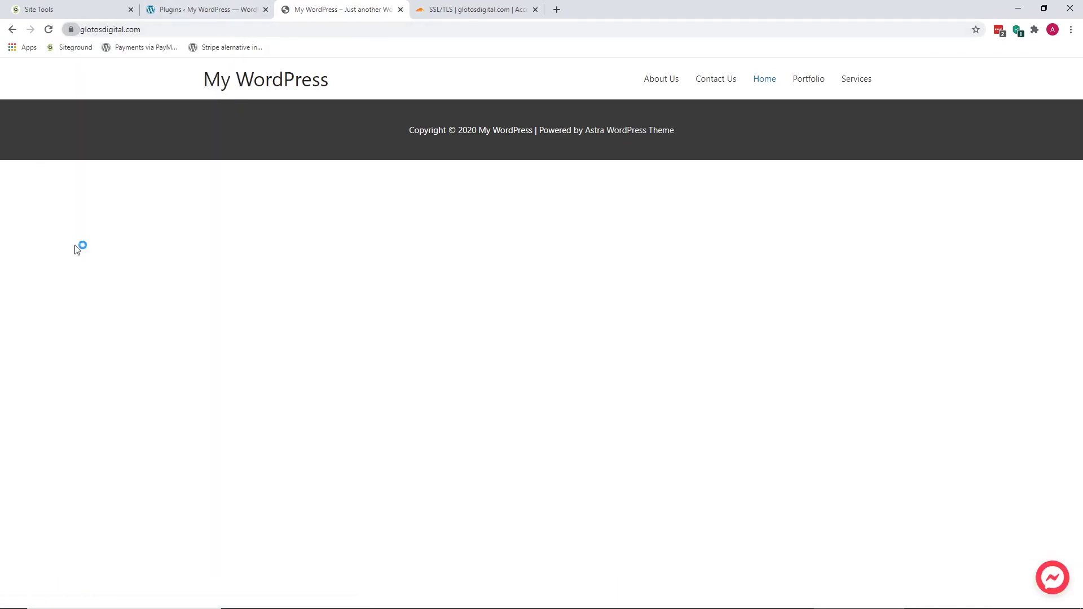
pyautogui.click(71, 30)
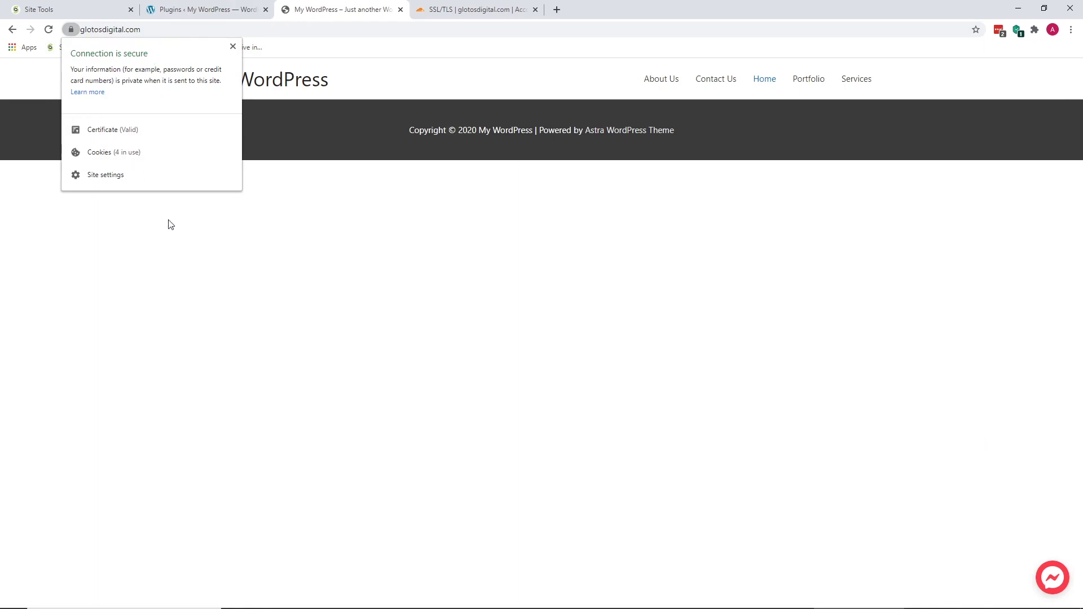
pyautogui.click(177, 247)
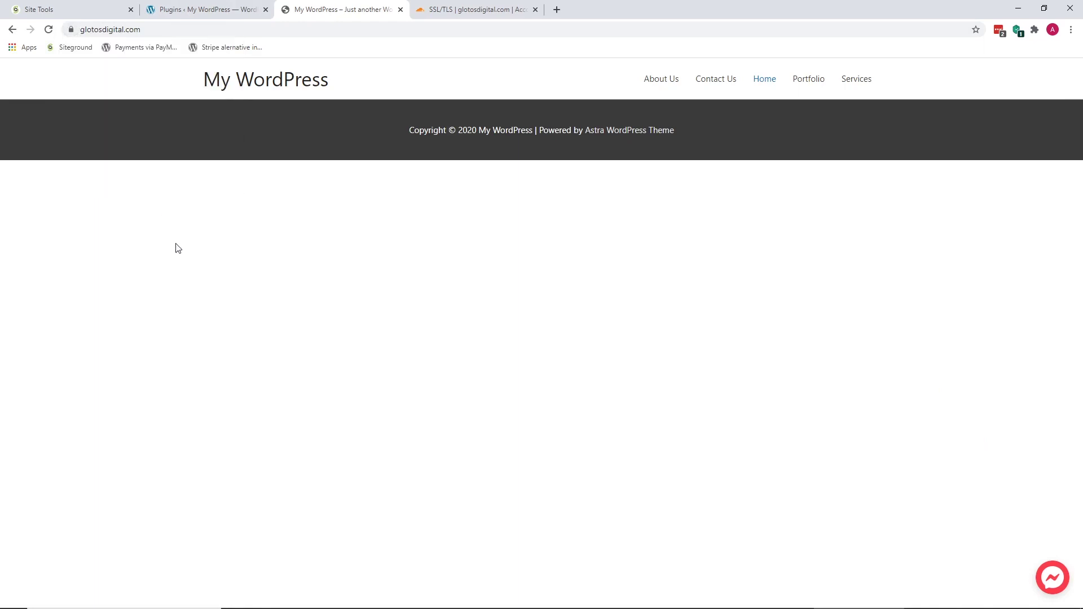